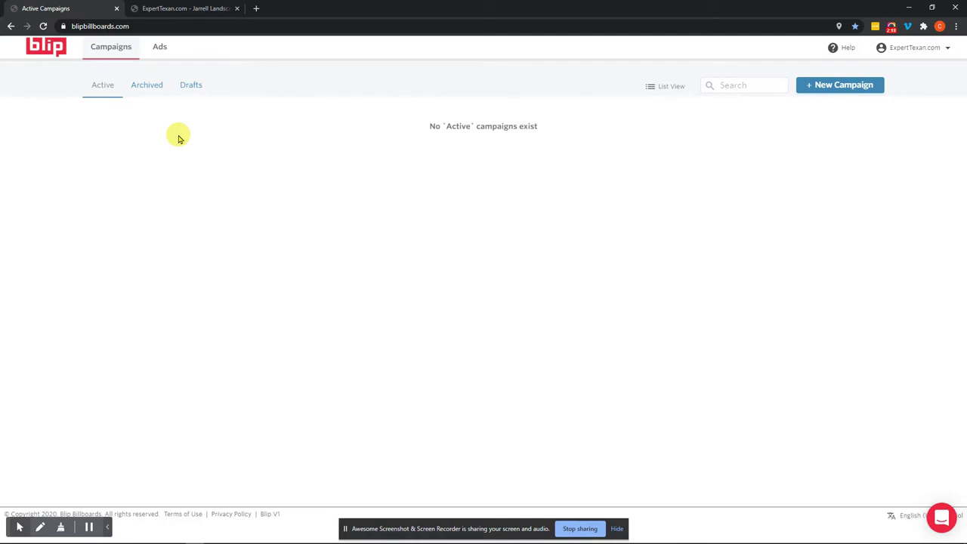
Step: Examine the Jarrell Landscaping Campaign - 1 spend report and check its display-time calculation in the Calculator app
click(180, 9)
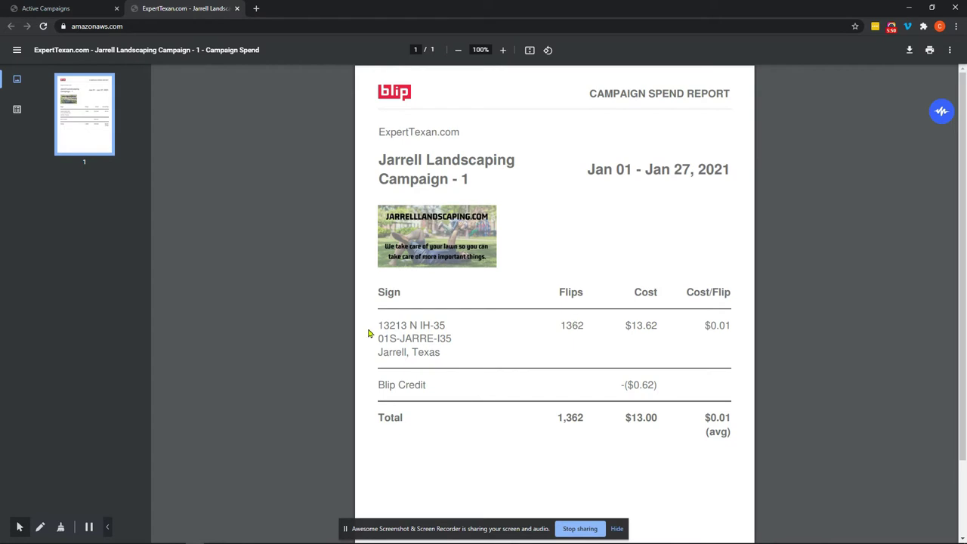
click(214, 536)
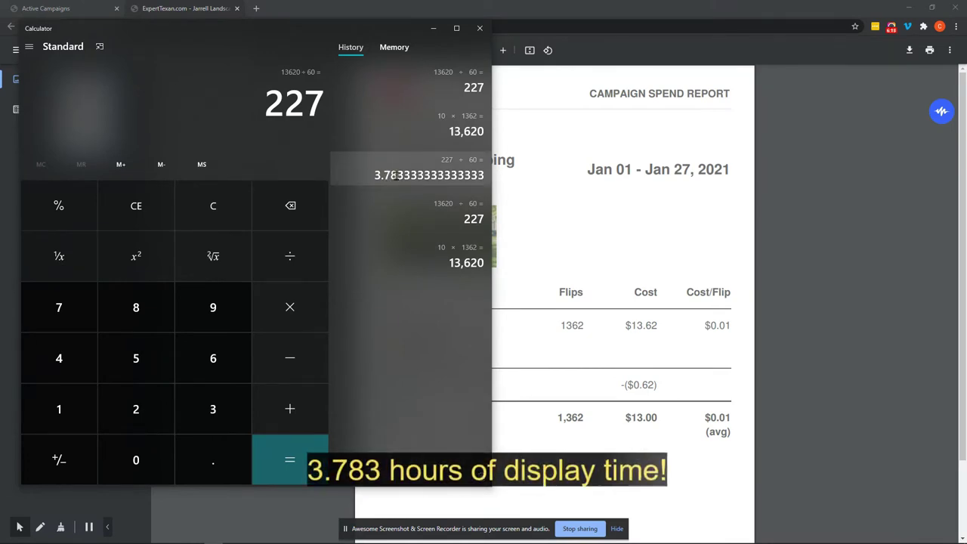
click(431, 29)
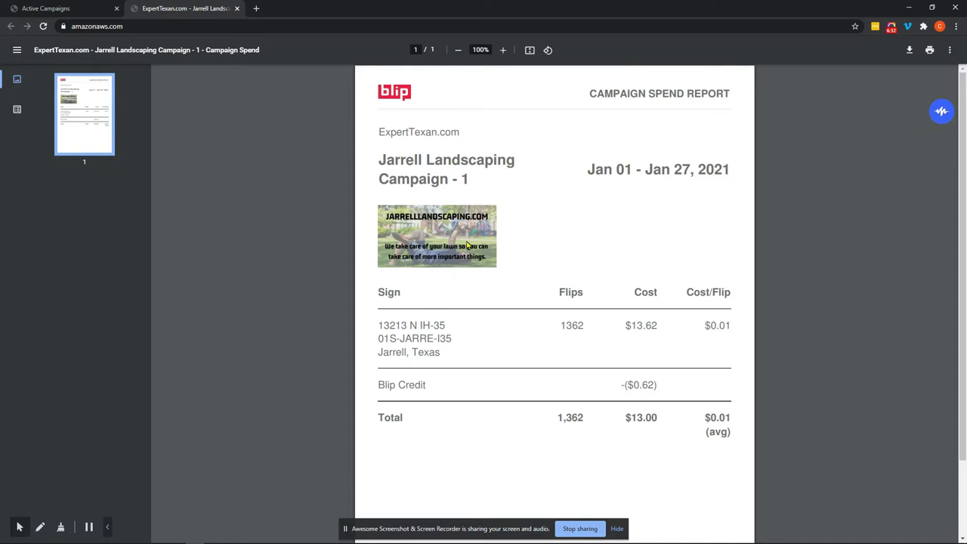
Step: Return to the Blip campaigns page and review the archived, draft and active campaigns
click(76, 9)
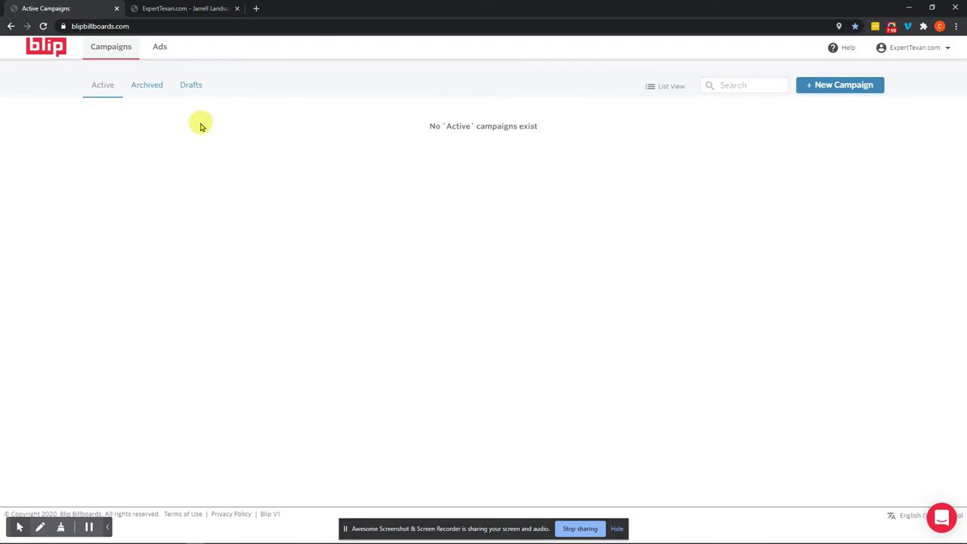
click(148, 86)
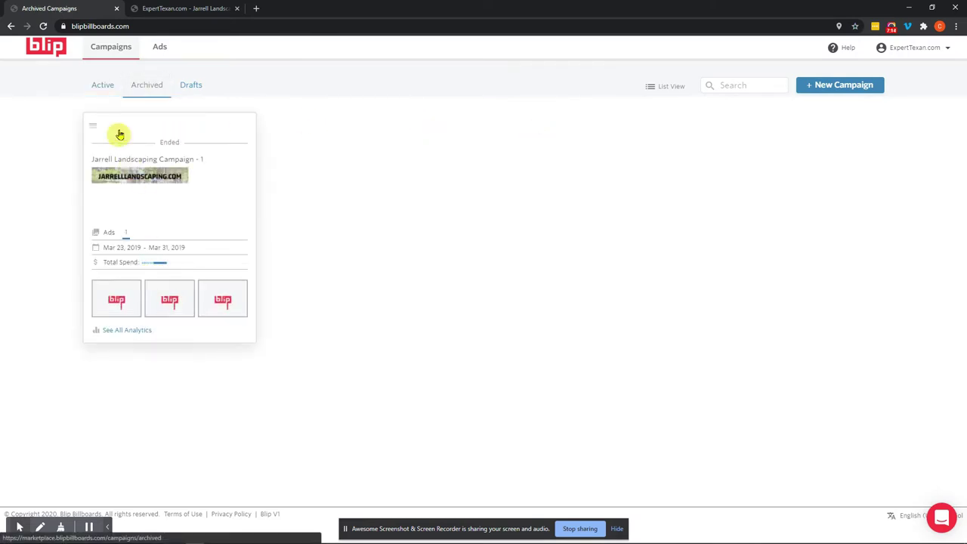
click(189, 86)
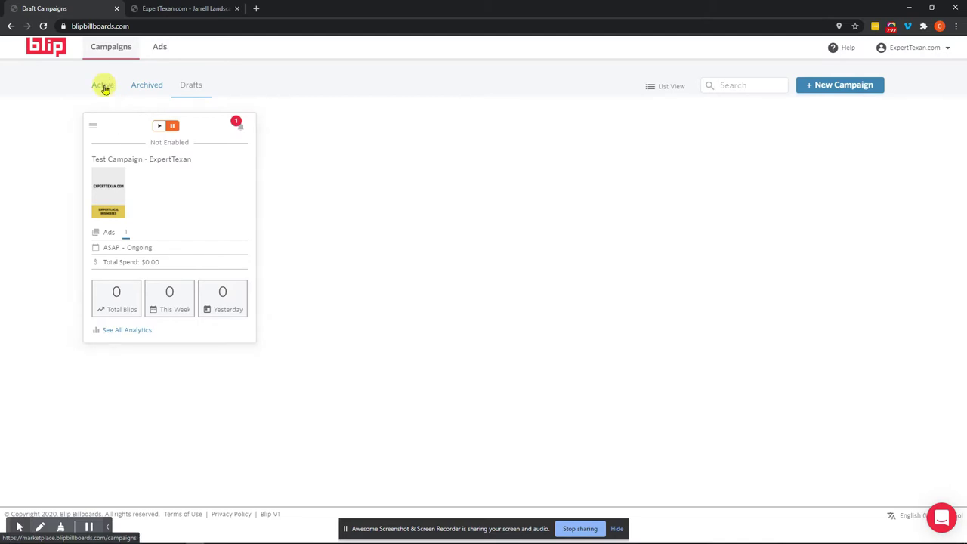
click(104, 87)
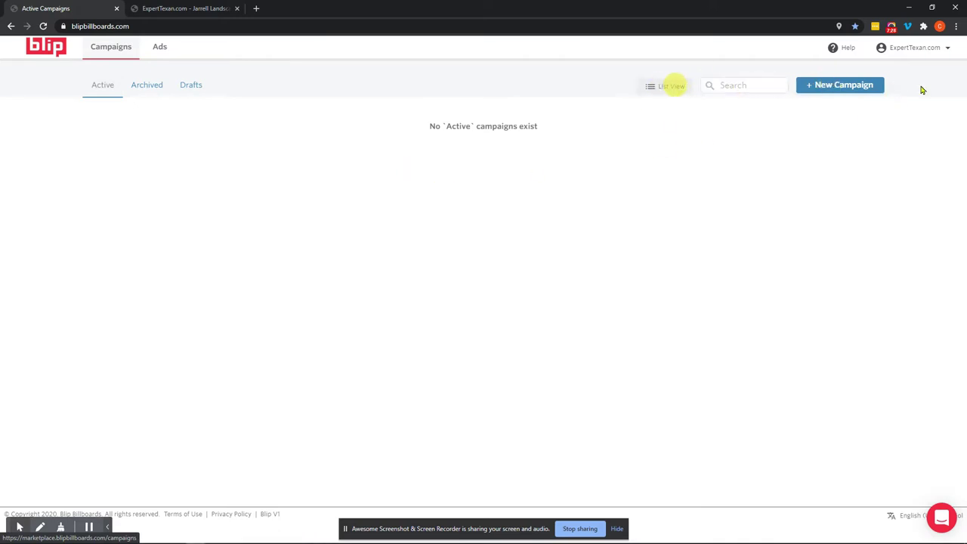
Step: Start a new campaign, find billboards in Jarrell, TX, and add the 01S-JARRE-I35 sign after viewing its details
click(834, 86)
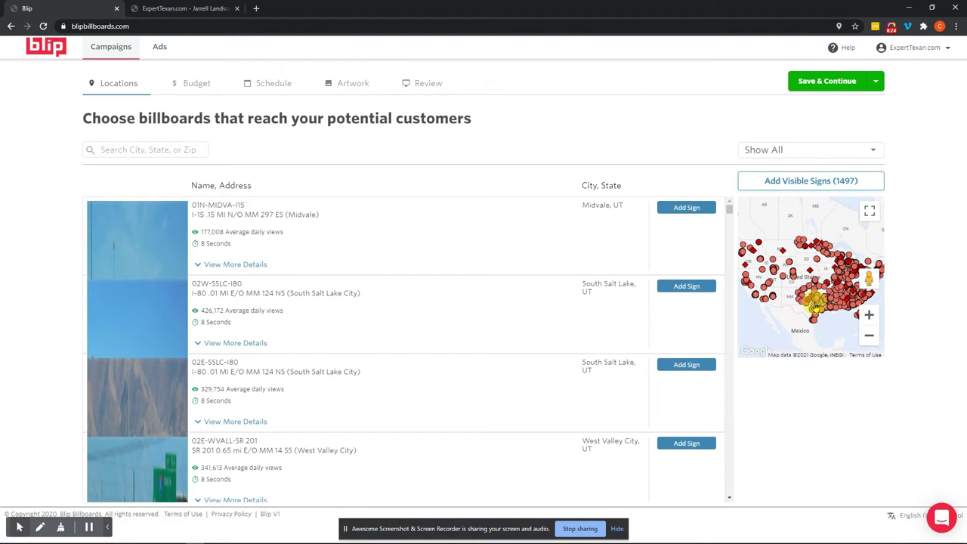
click(152, 150)
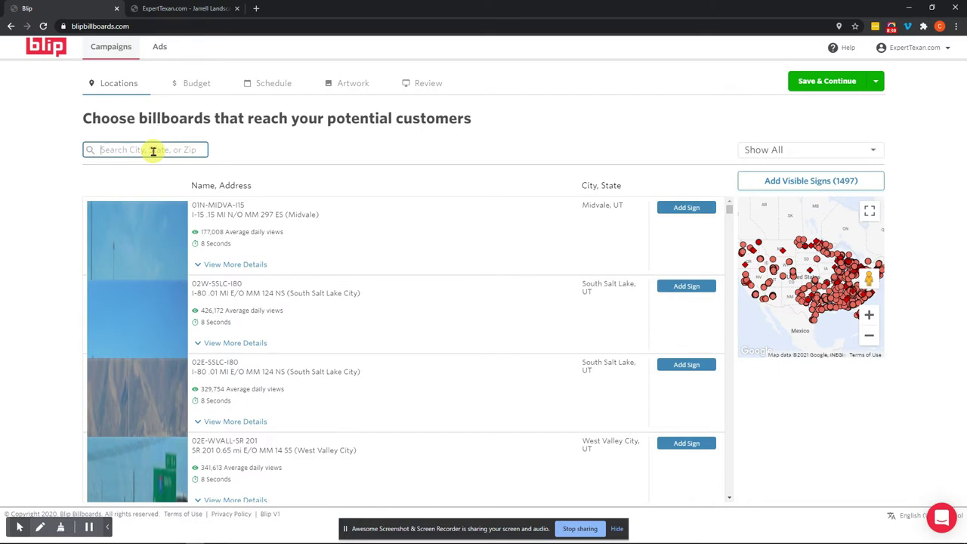
text(jarrell)
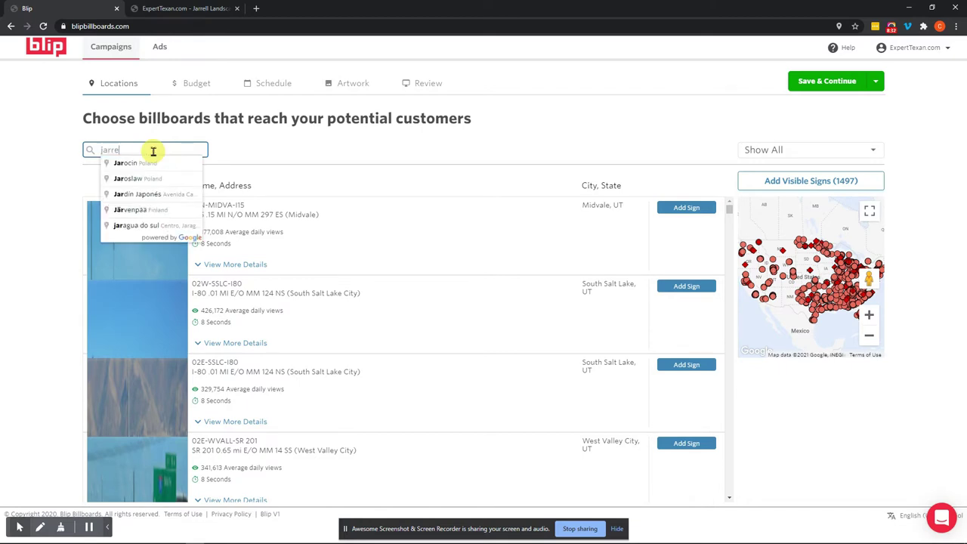
click(132, 163)
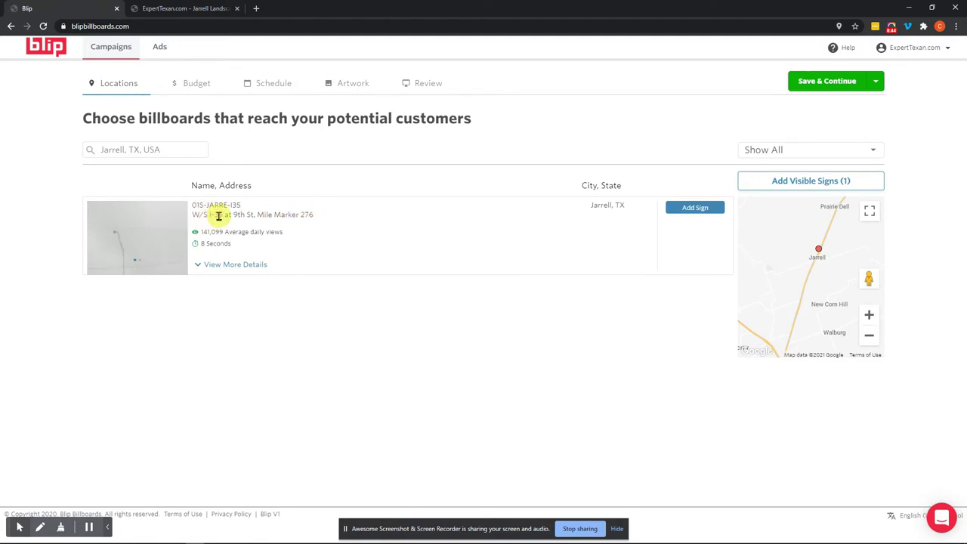
click(198, 266)
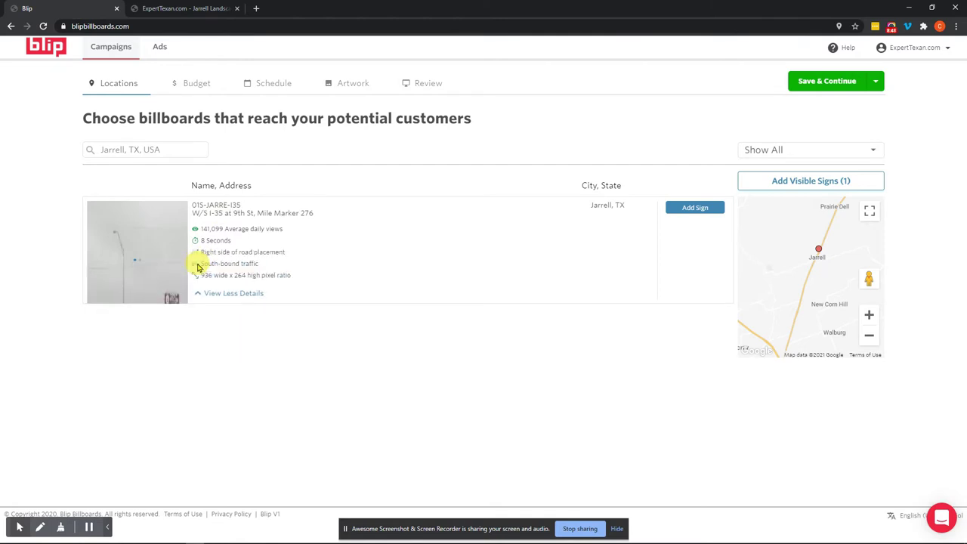
click(695, 210)
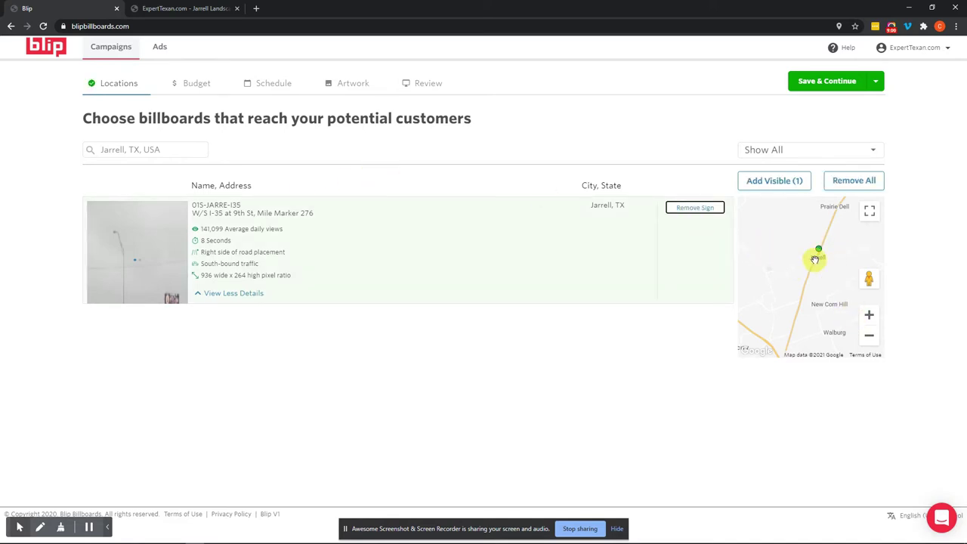
Step: Examine the map along I-35 around the Jarrell sign and south toward Serenada for other billboards
mouse_move(805, 268)
mouse_down()
mouse_move(802, 316)
mouse_move(802, 285)
mouse_up()
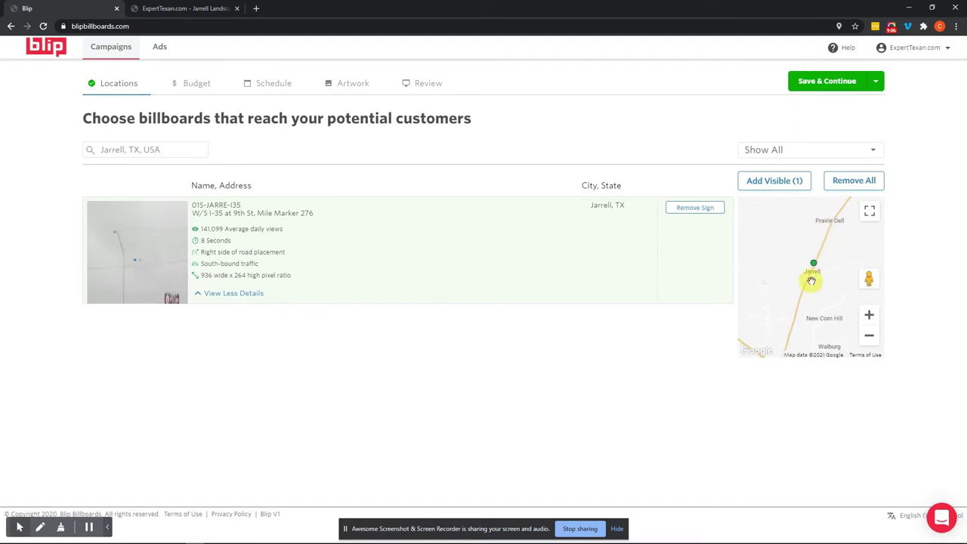
drag(790, 317, 820, 269)
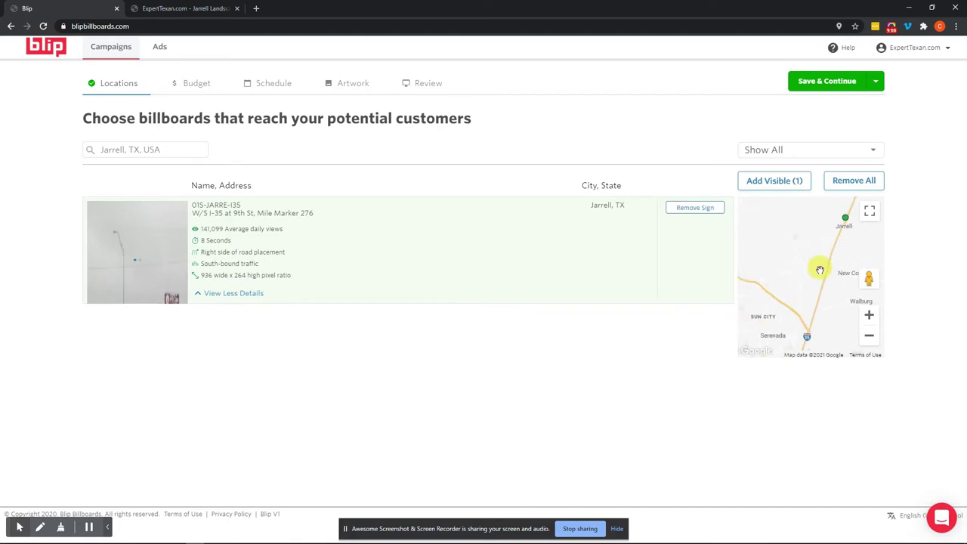
mouse_move(823, 255)
mouse_down()
mouse_move(801, 278)
mouse_move(800, 317)
mouse_move(803, 259)
mouse_move(813, 261)
mouse_up()
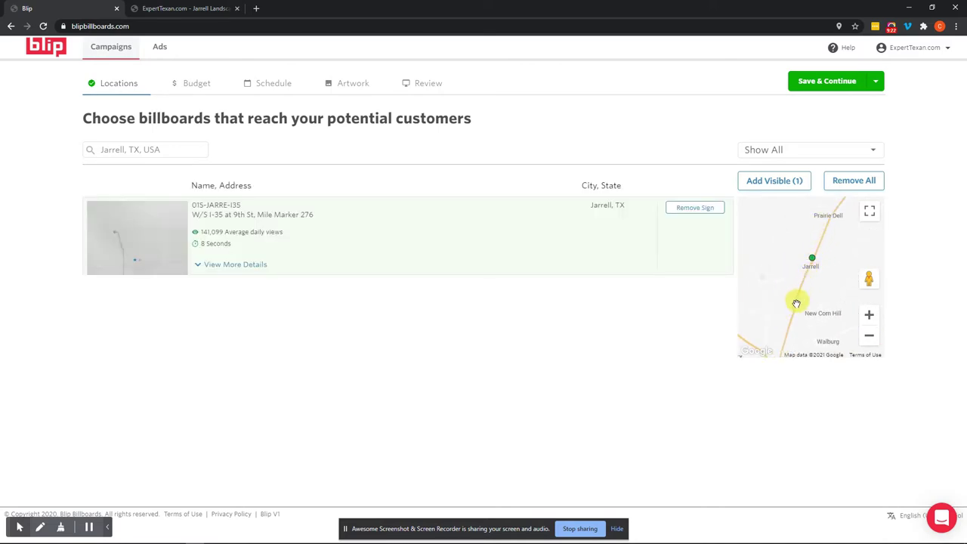
drag(774, 323, 821, 237)
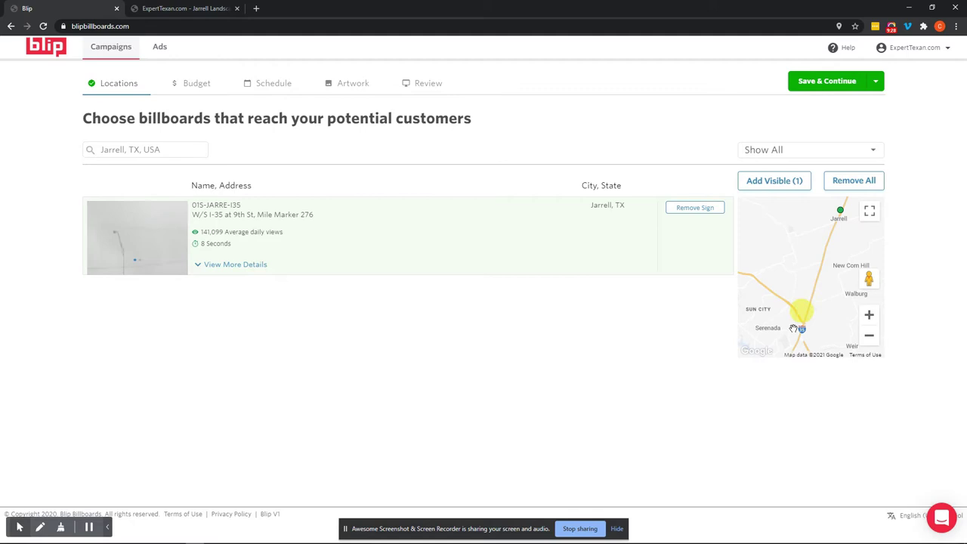
mouse_move(772, 324)
mouse_down()
mouse_move(797, 265)
mouse_move(776, 327)
mouse_up()
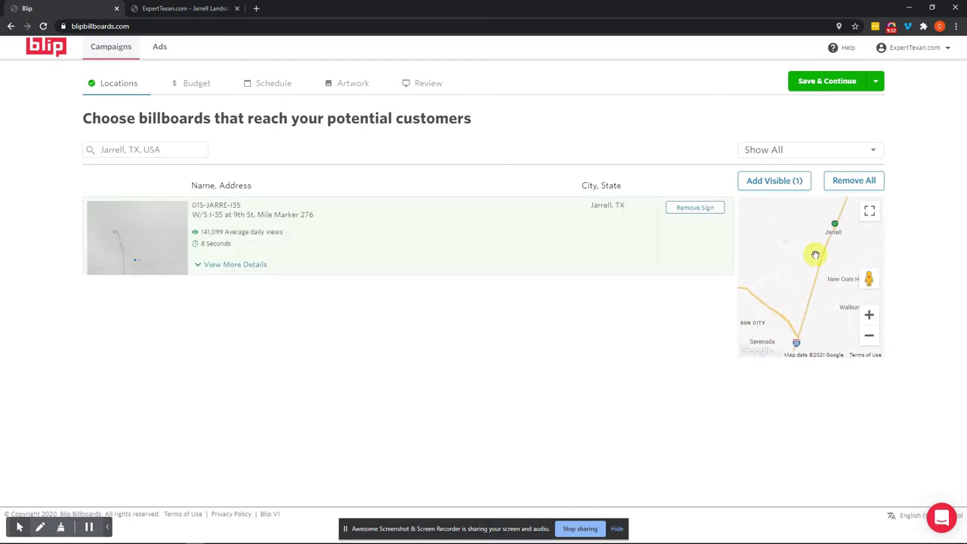
drag(813, 252, 799, 311)
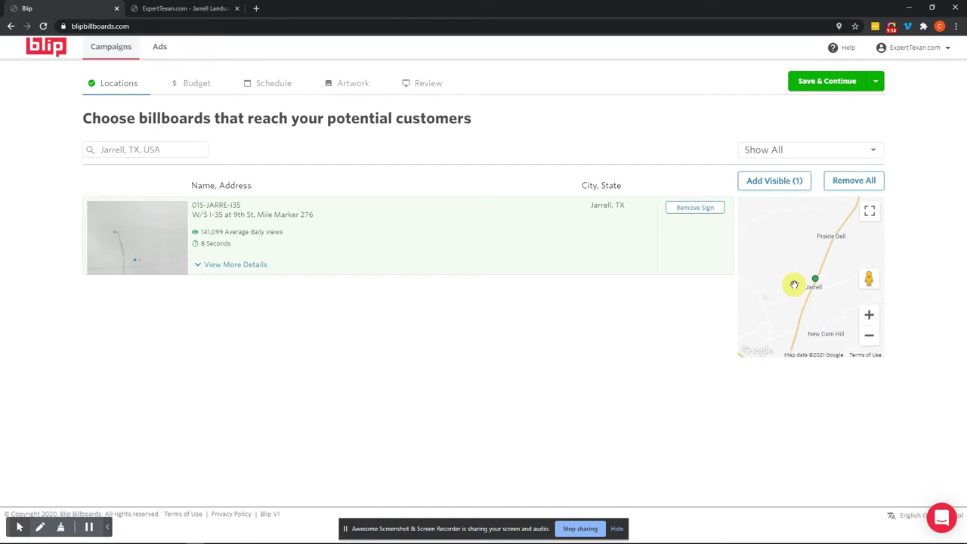
drag(783, 287, 802, 259)
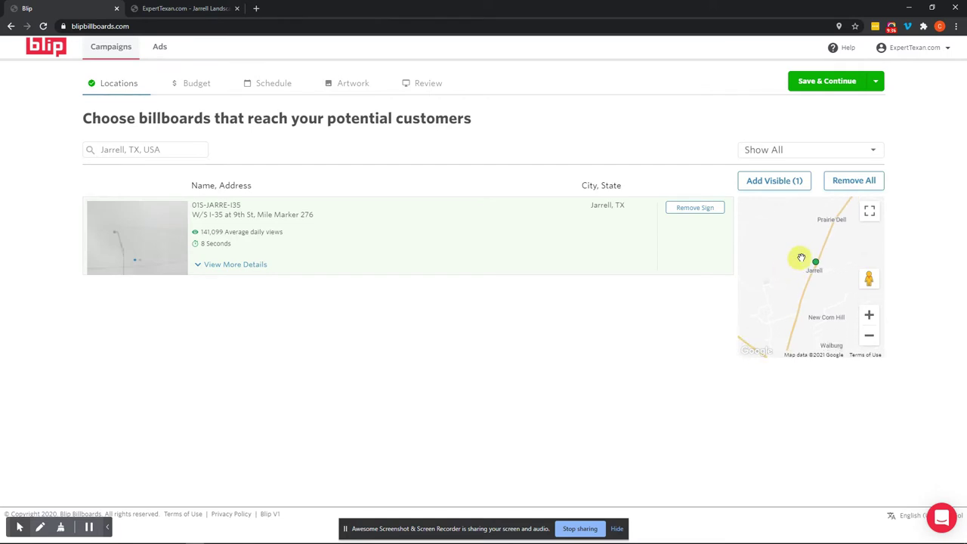
Step: Search the billboard locations for Georgetown, TX
click(173, 150)
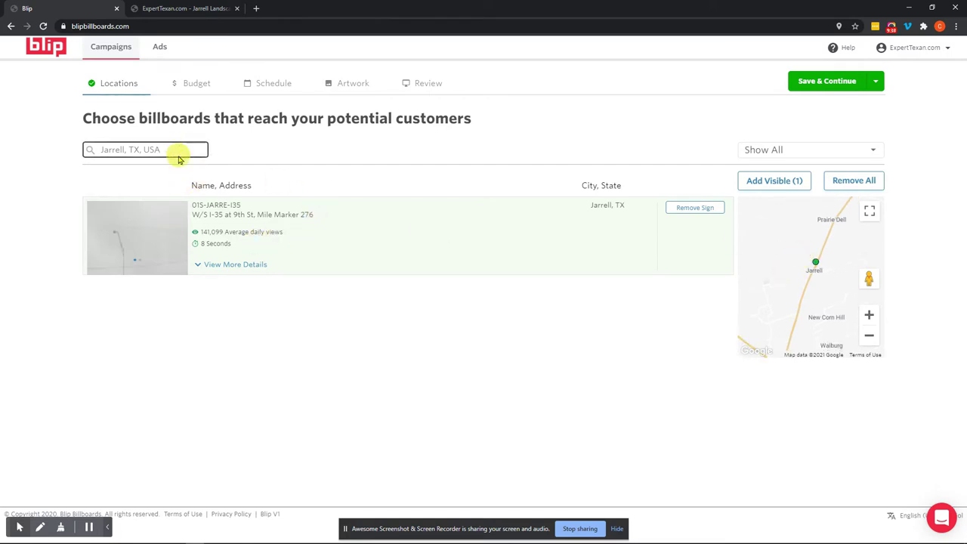
triple_click(182, 149)
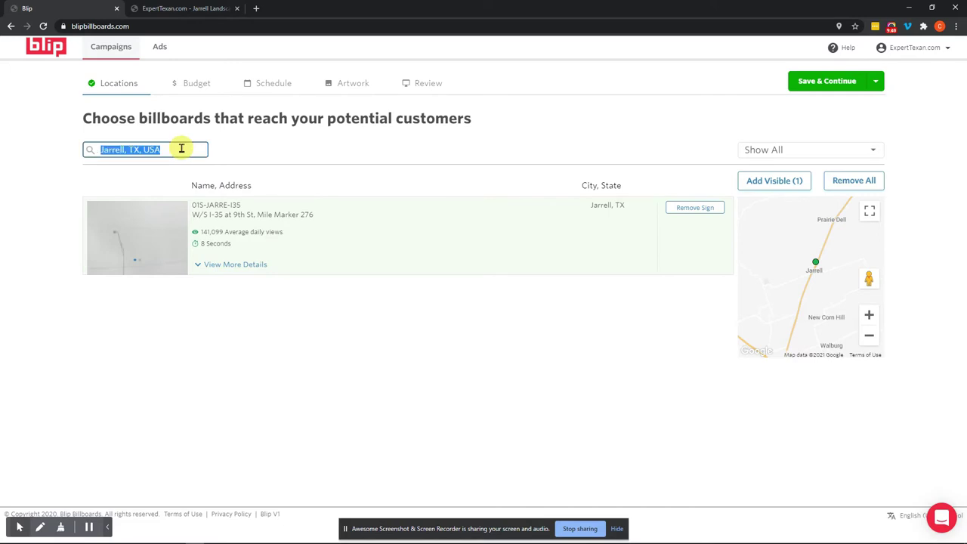
text(georgetown)
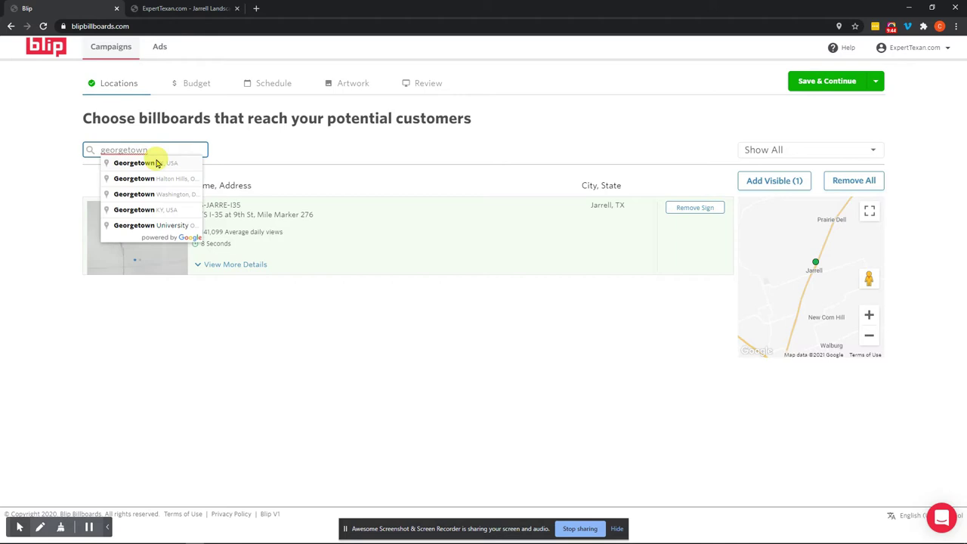
click(157, 161)
click(419, 167)
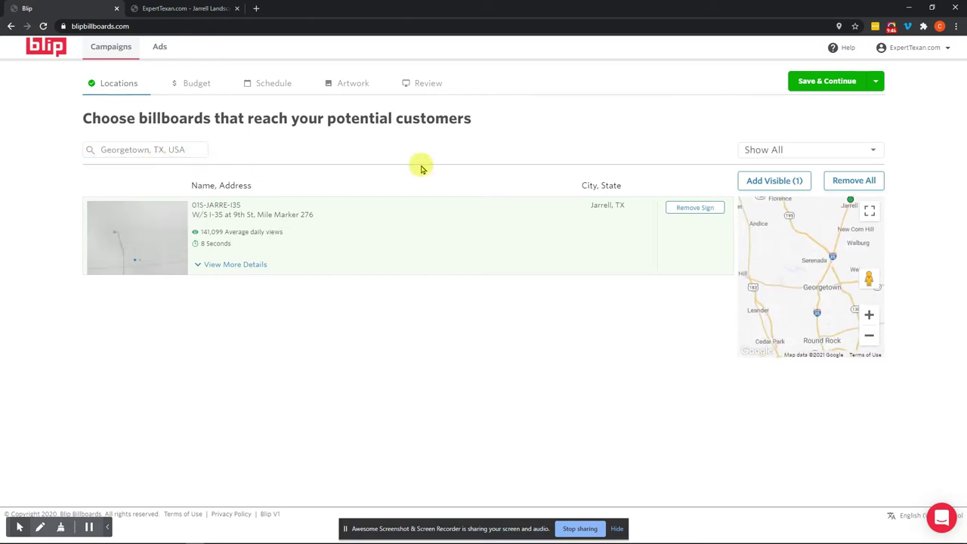
Step: Search the billboard locations for Austin, TX
triple_click(146, 149)
text(austin)
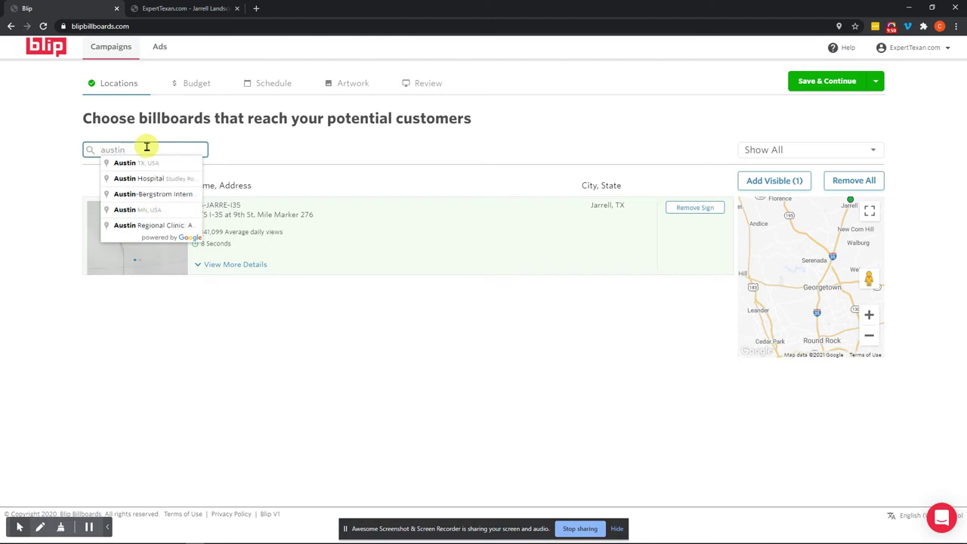
click(156, 162)
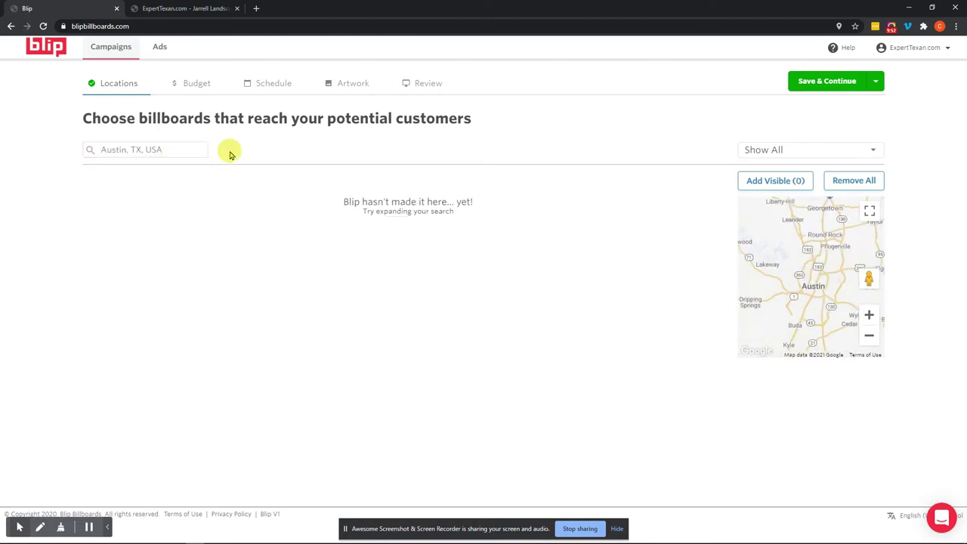
triple_click(134, 149)
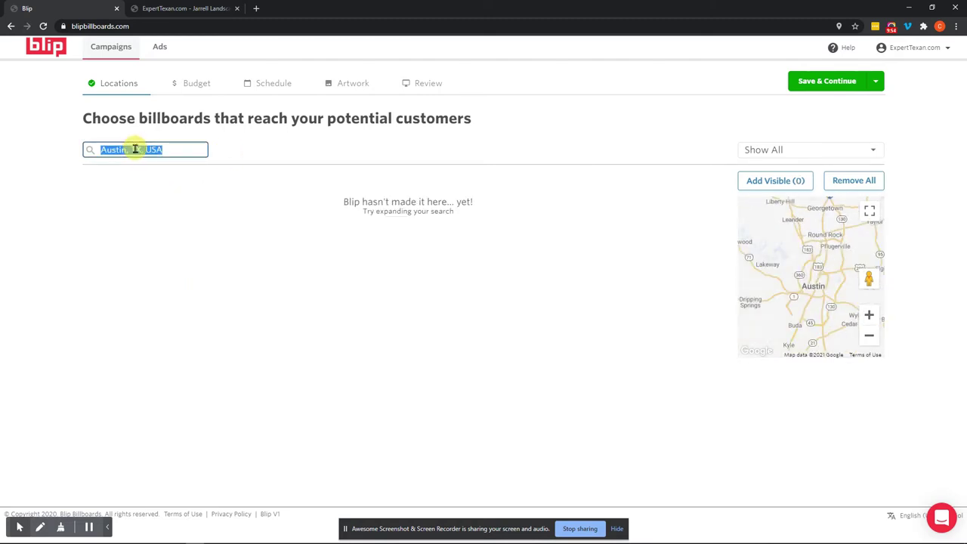
Step: Find the Killeen, TX billboards on the map and add both W Stan Schlueter Lp signs, 01E-KILLE and 01W-KILLE
click(868, 335)
click(868, 335)
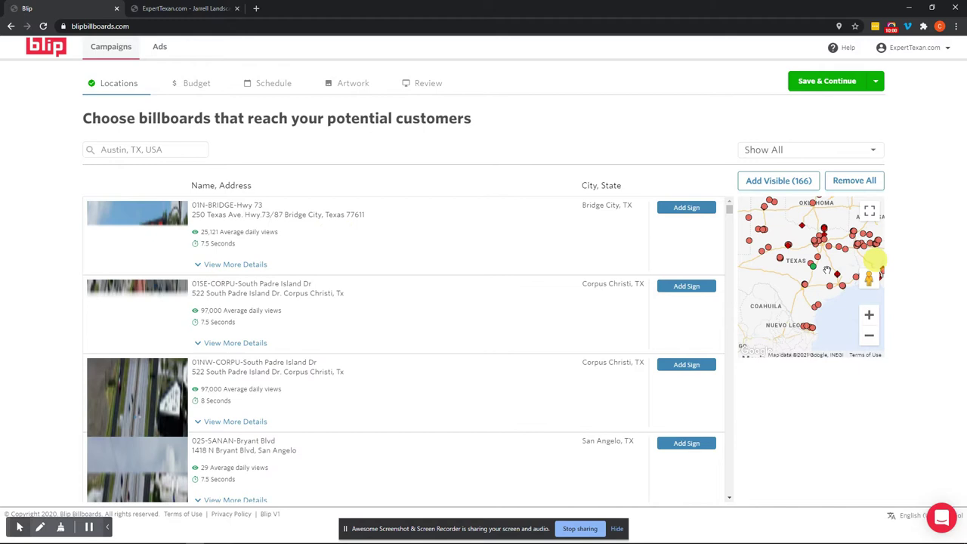
scroll(815, 261, up, 2)
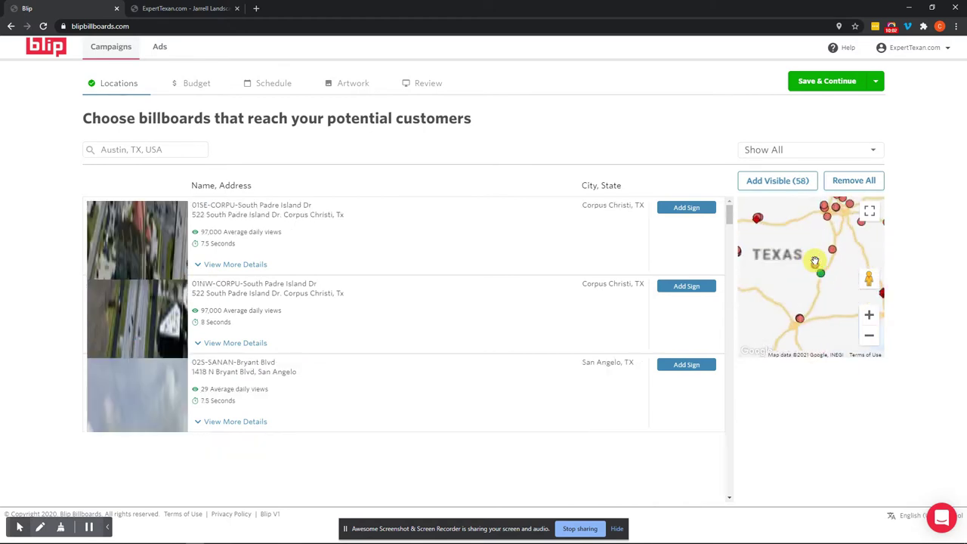
scroll(814, 261, up, 1)
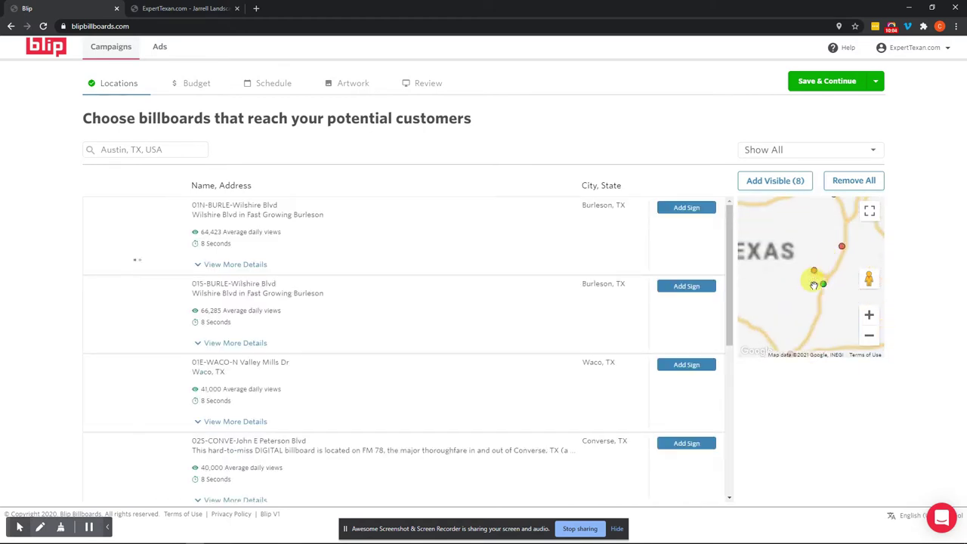
scroll(821, 286, up, 1)
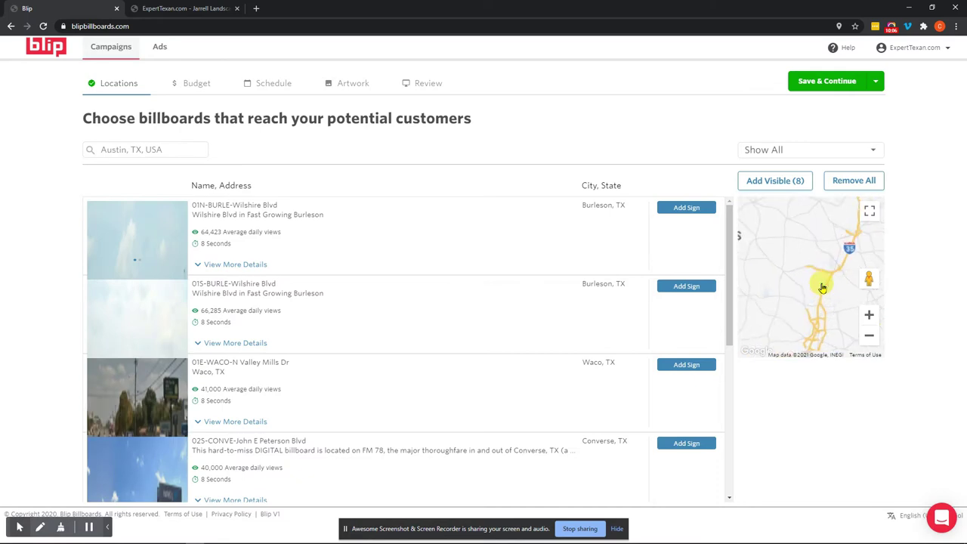
scroll(817, 251, up, 1)
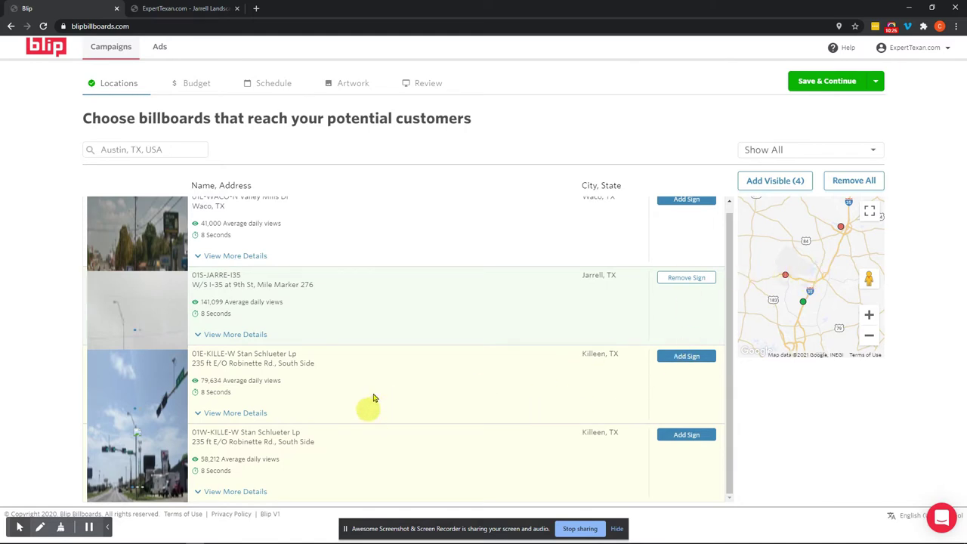
click(687, 357)
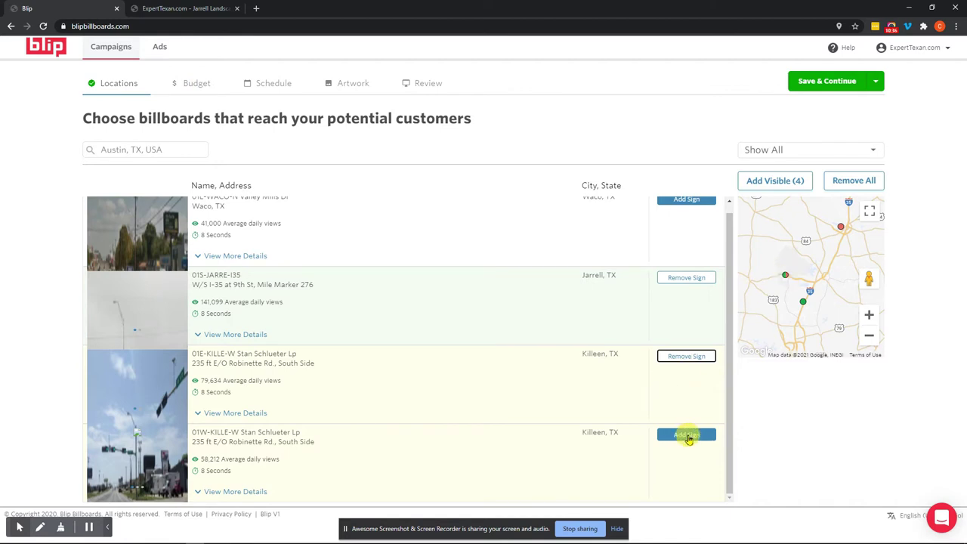
click(686, 435)
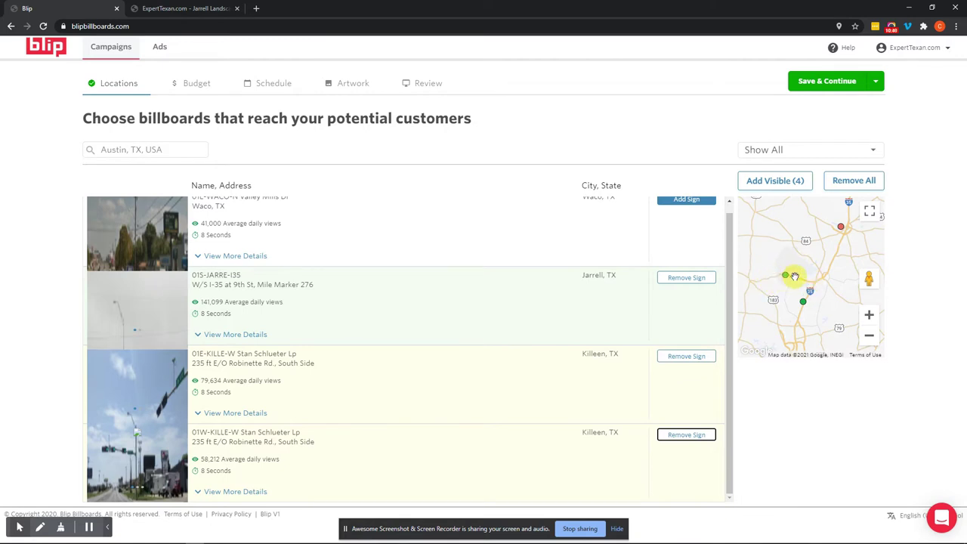
scroll(793, 277, up, 3)
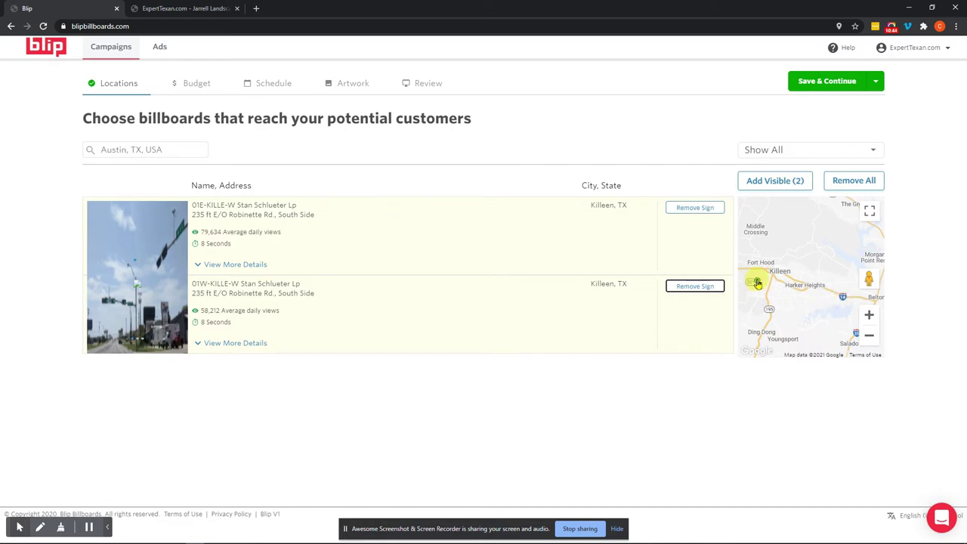
Step: Examine the map around the Killeen signs on W Stan Schlueter Loop and the wider area with the Jarrell sign
scroll(756, 281, up, 2)
mouse_move(755, 281)
mouse_down()
mouse_move(798, 295)
mouse_move(790, 296)
mouse_move(841, 273)
mouse_up()
scroll(790, 296, up, 4)
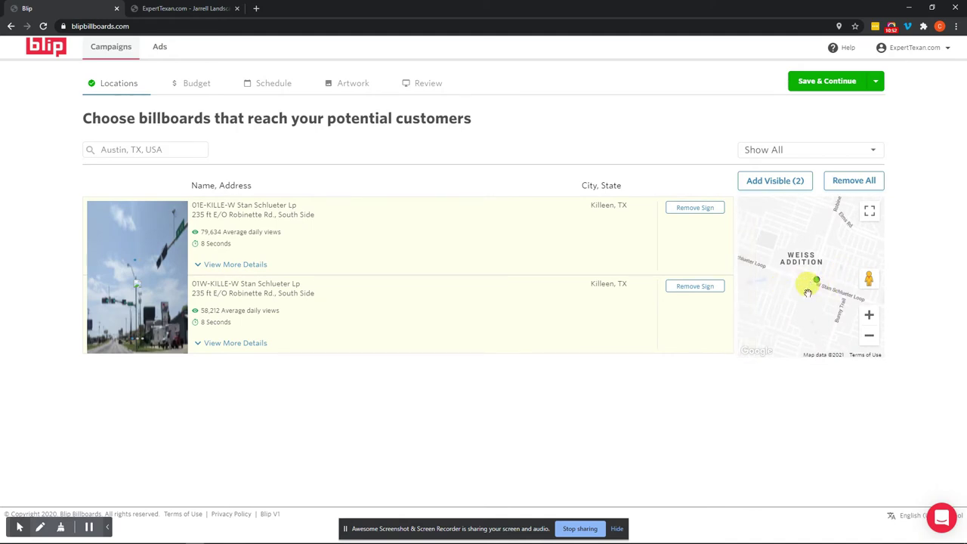
scroll(803, 267, up, 3)
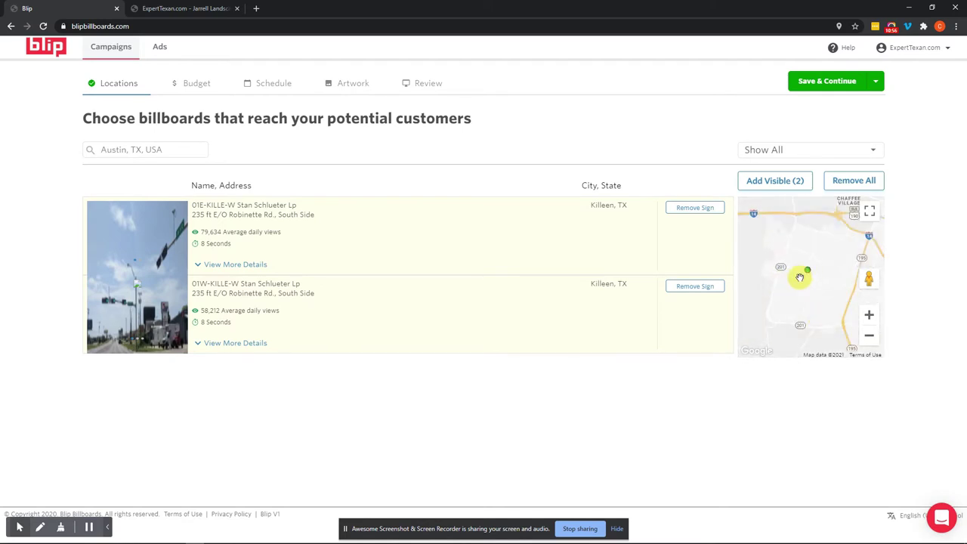
scroll(801, 276, up, 3)
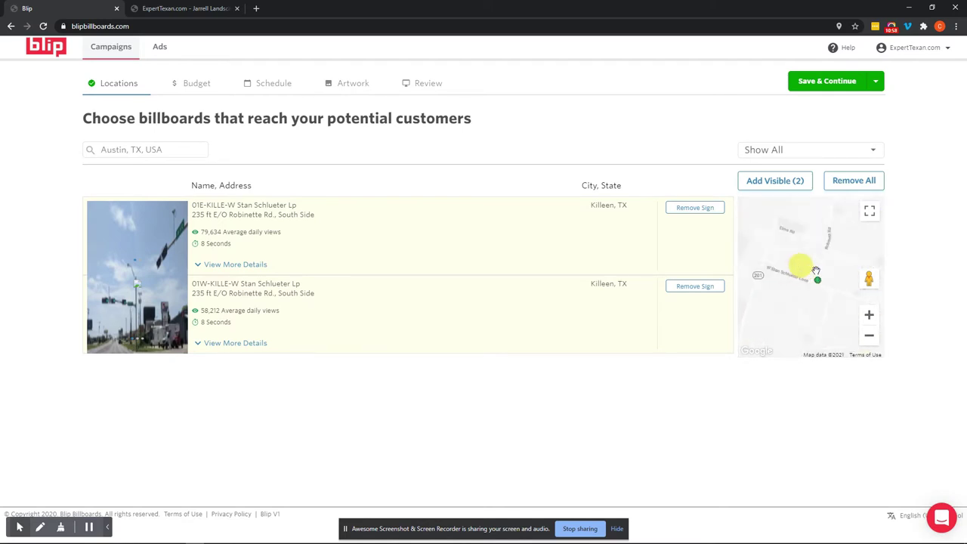
scroll(805, 280, down, 4)
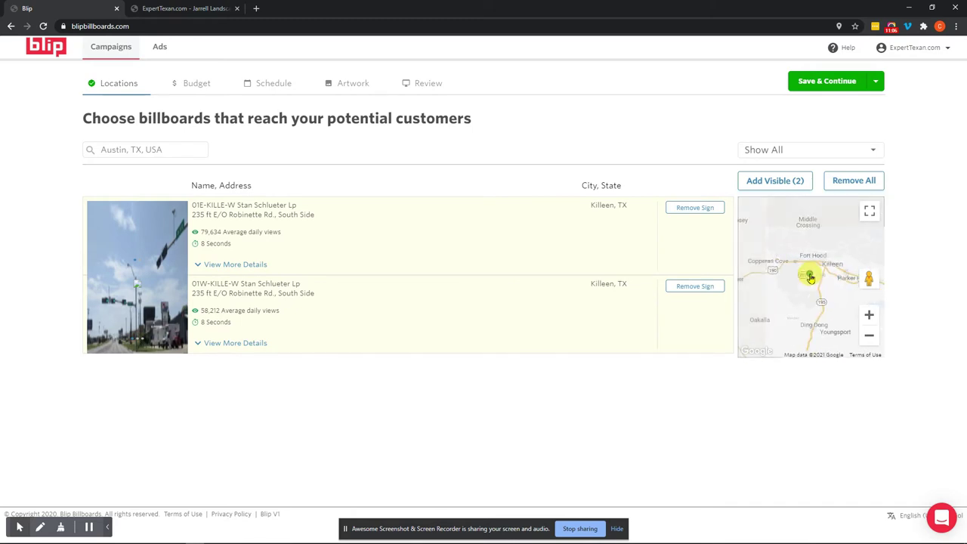
scroll(810, 278, down, 2)
scroll(810, 273, up, 3)
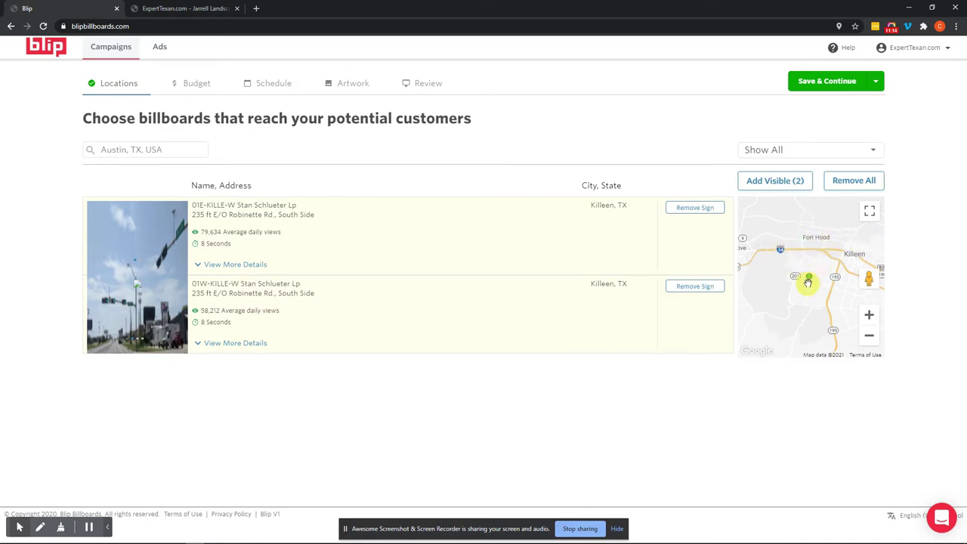
scroll(806, 281, up, 1)
scroll(808, 281, up, 1)
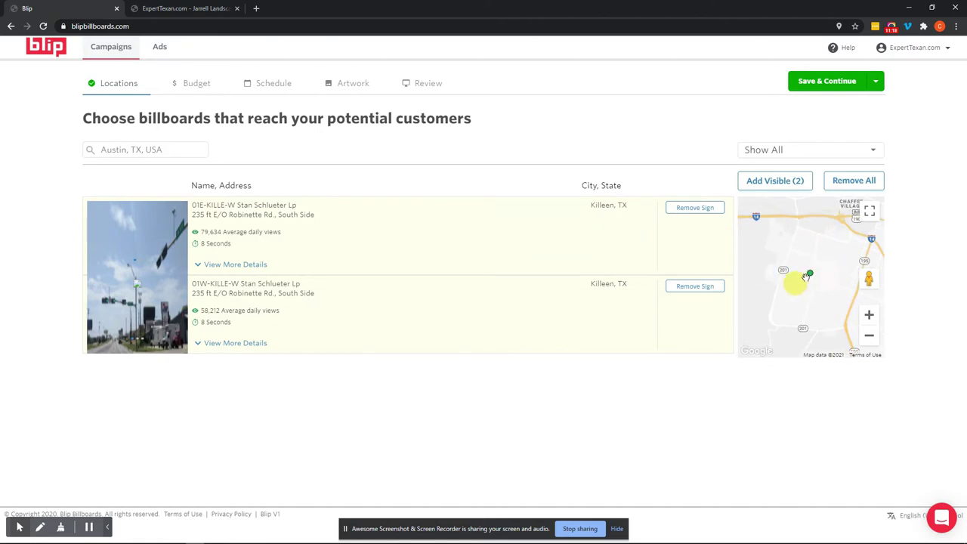
scroll(809, 277, up, 3)
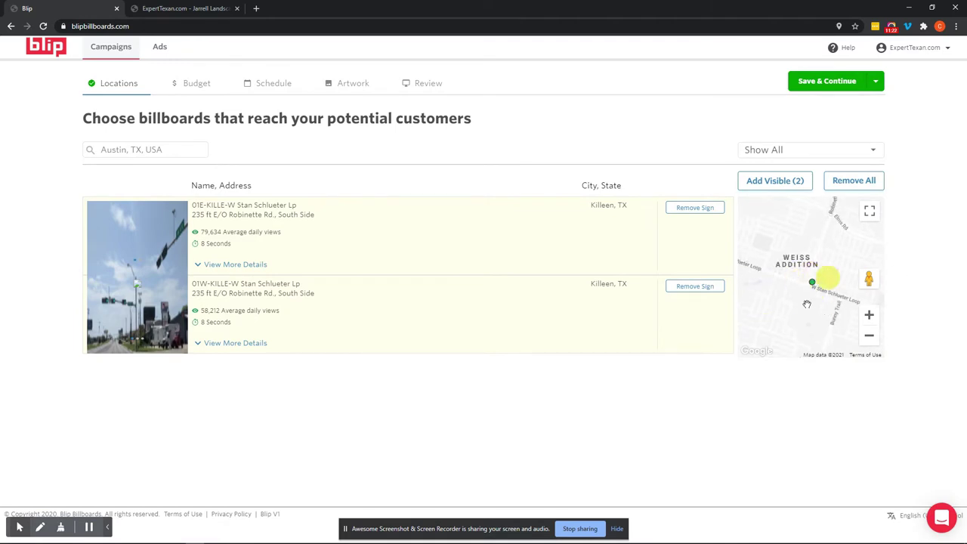
scroll(802, 272, down, 1)
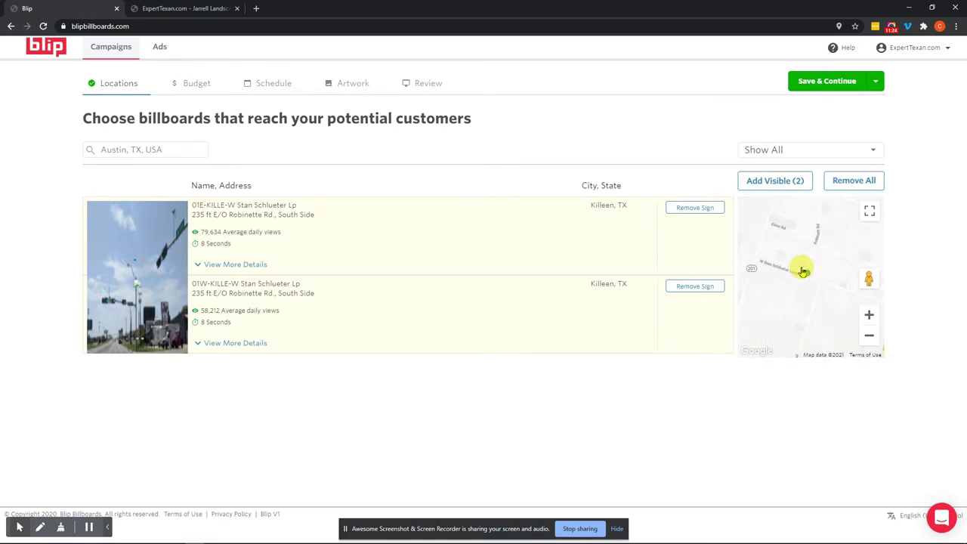
scroll(801, 269, down, 3)
scroll(801, 267, down, 2)
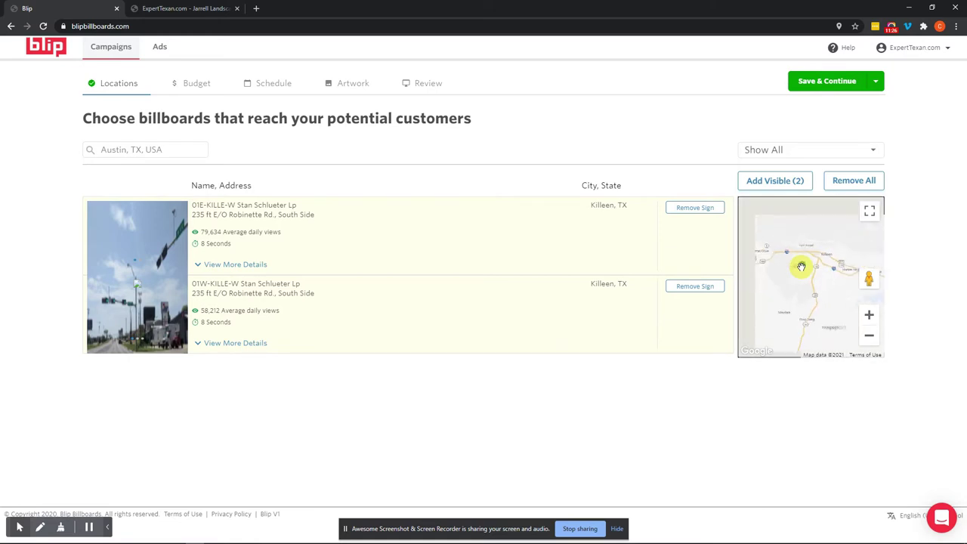
click(800, 264)
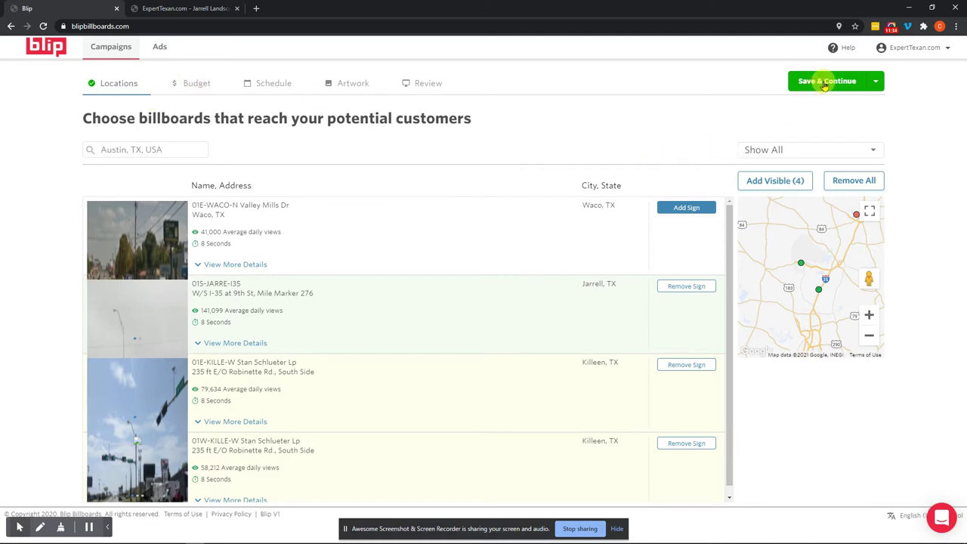
Step: Save the chosen sign locations and continue to the campaign's budget settings
click(824, 83)
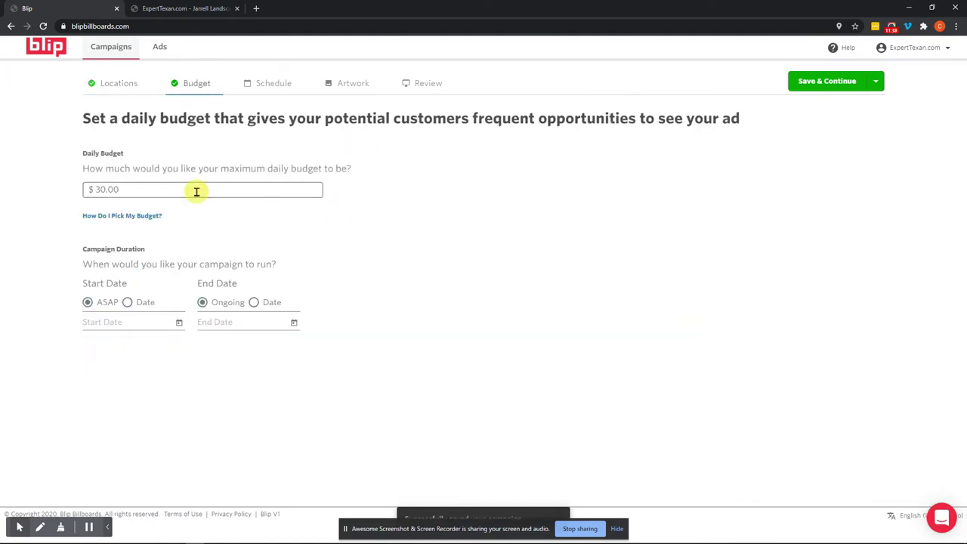
click(197, 191)
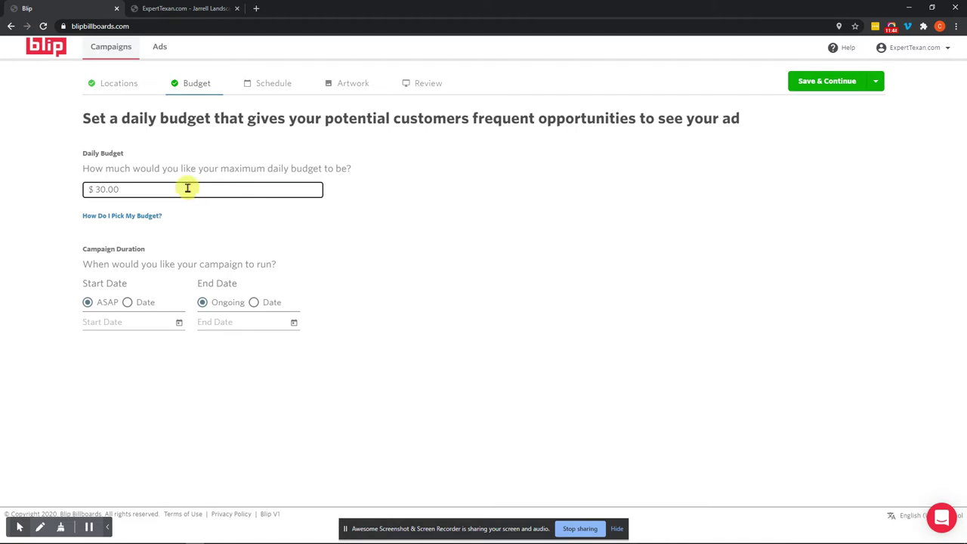
double_click(188, 188)
click(405, 202)
click(169, 187)
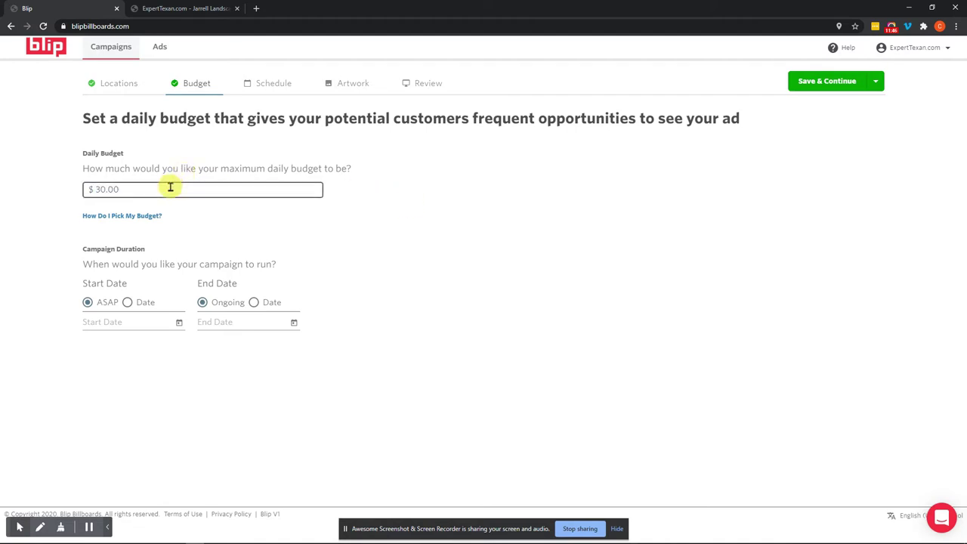
click(125, 213)
click(129, 188)
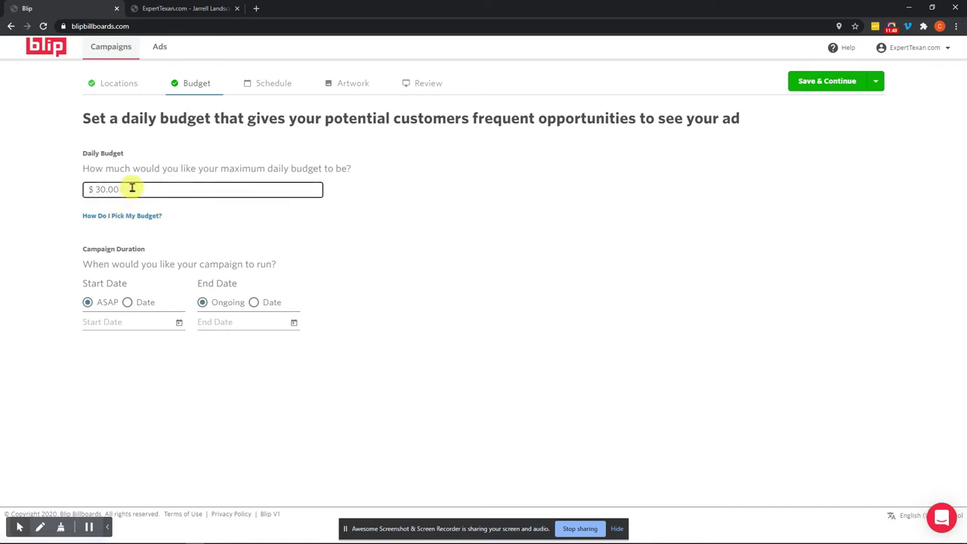
click(9, 224)
click(134, 191)
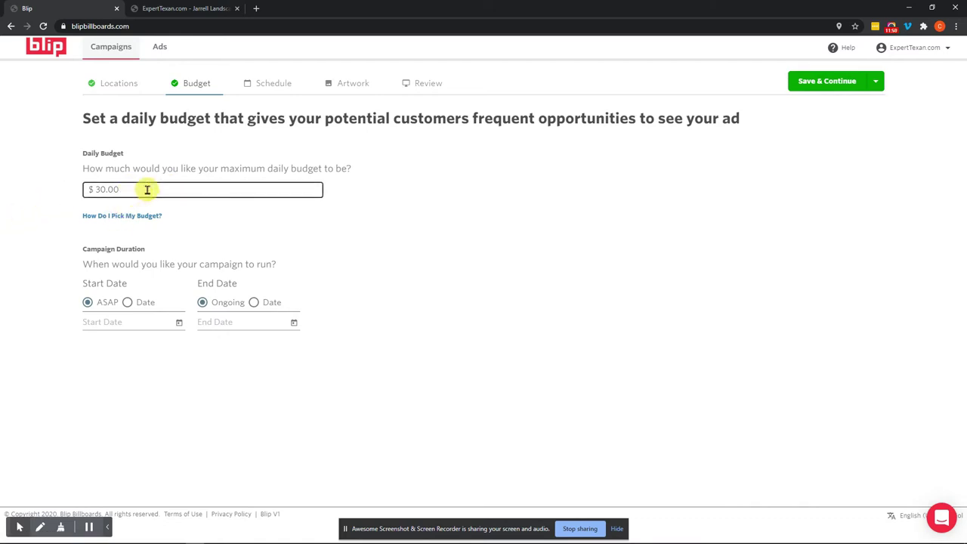
click(440, 205)
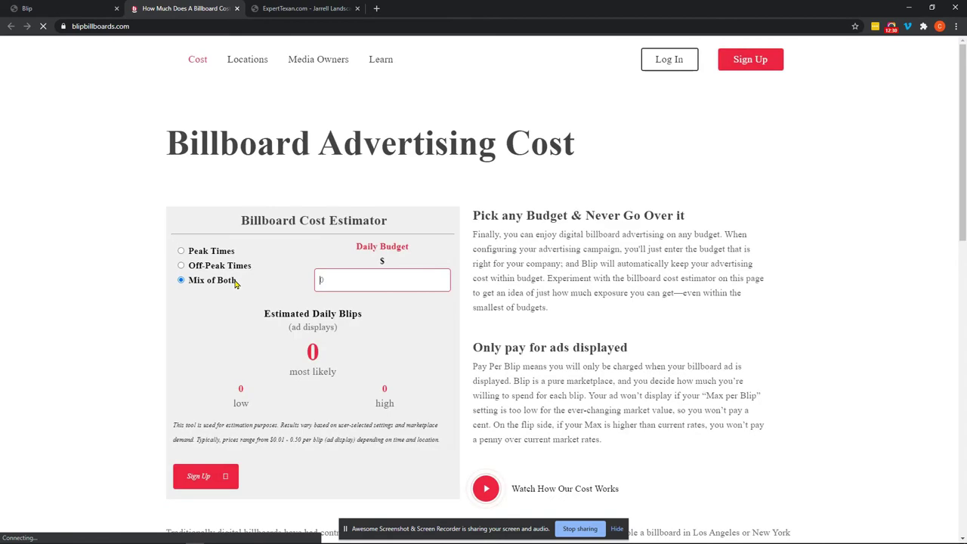
Step: Estimate the daily blips for daily budgets of $30 and $10 with the Billboard Cost Estimator, and return to the campaign's budget
click(355, 279)
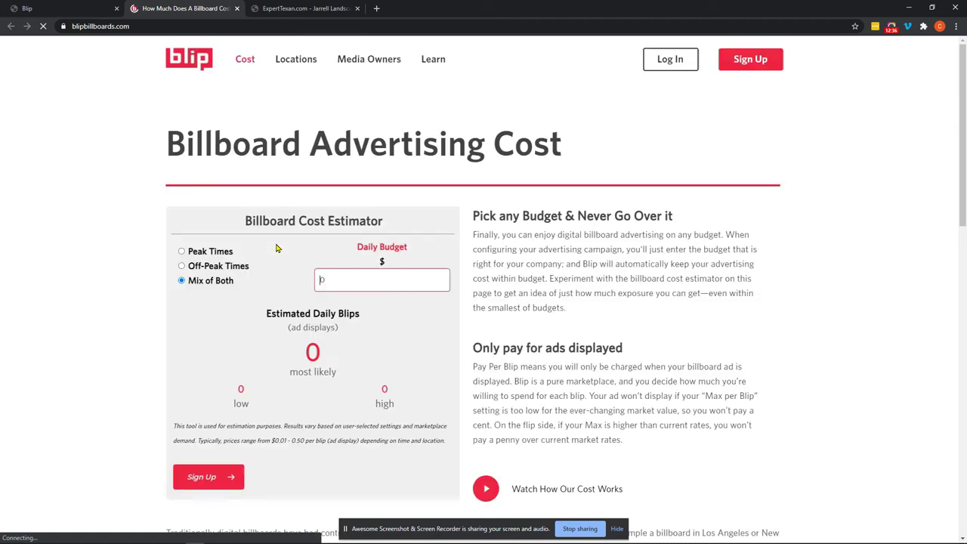
click(374, 281)
scroll(381, 279, down, 1)
text(30)
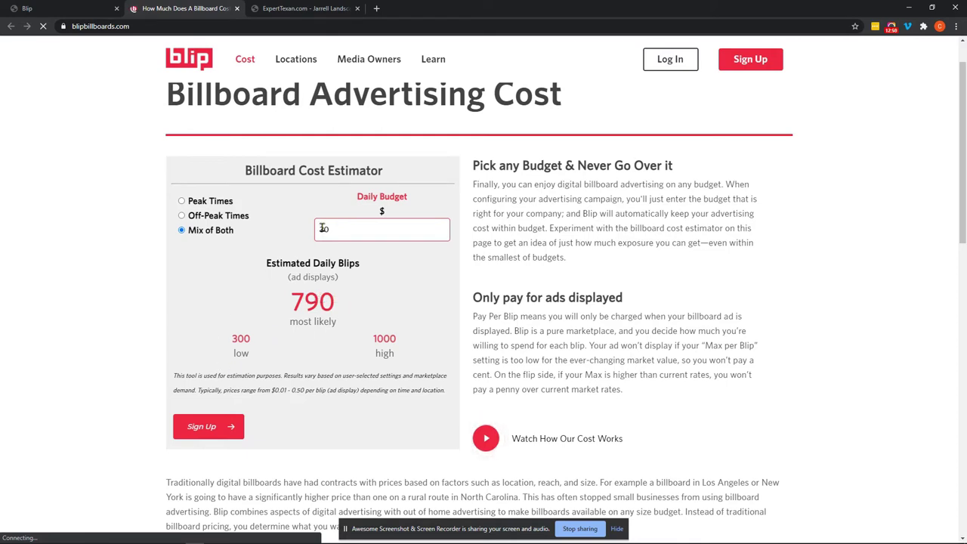
double_click(365, 231)
text(10)
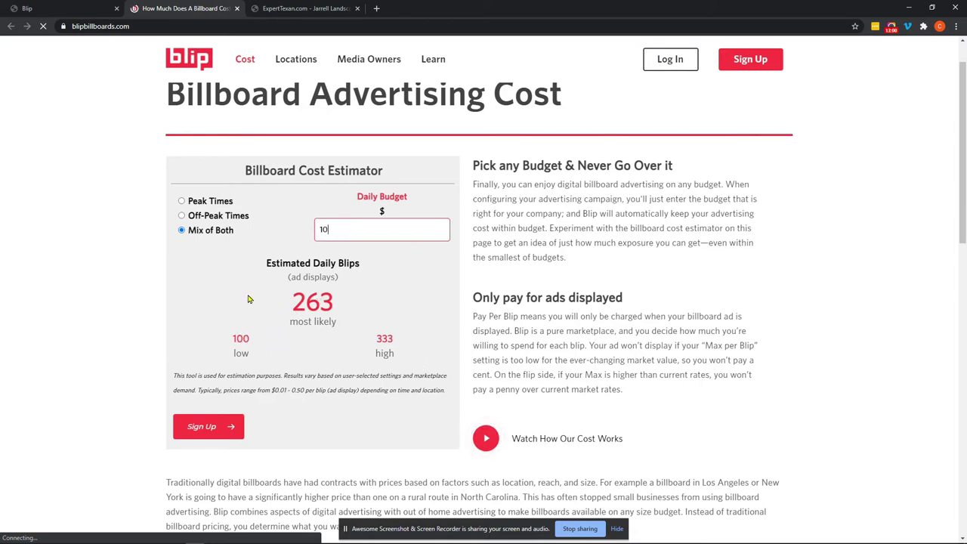
click(70, 11)
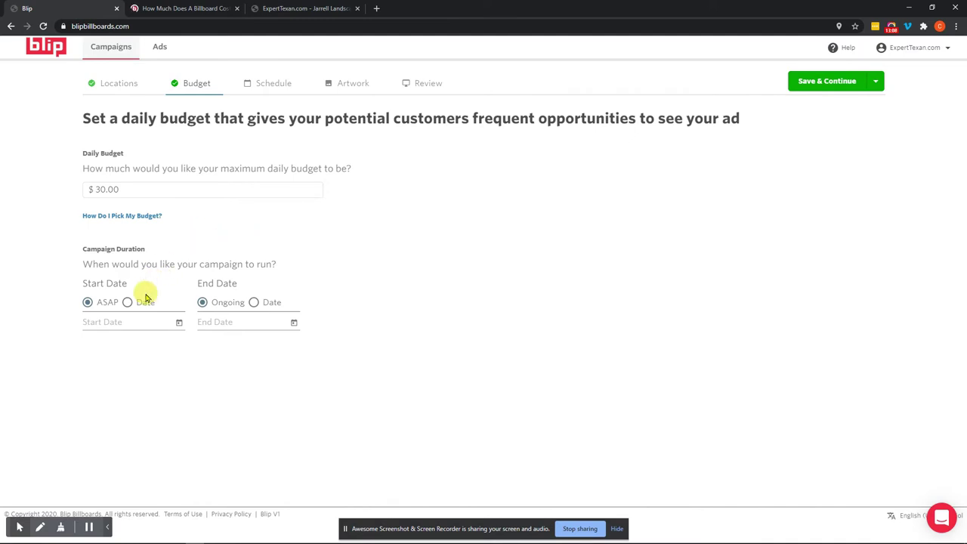
Step: Set the campaign to run from 1/29/2021 to 2/28/2021, save the budget, and continue to the schedule
click(127, 321)
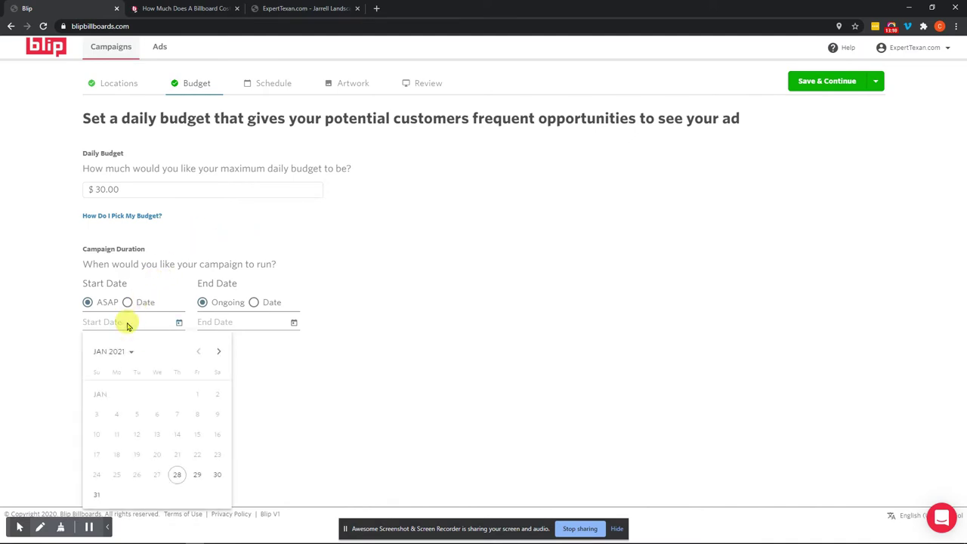
click(197, 475)
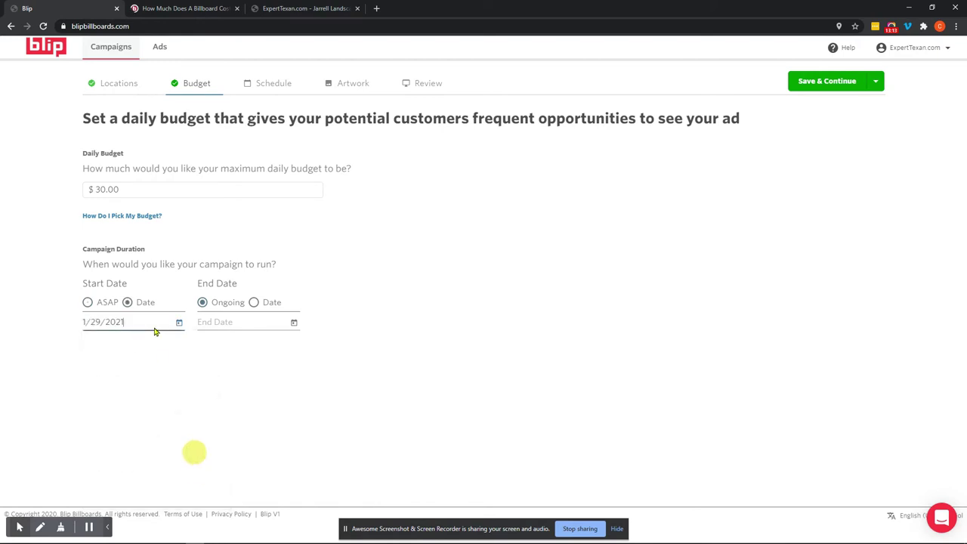
click(252, 322)
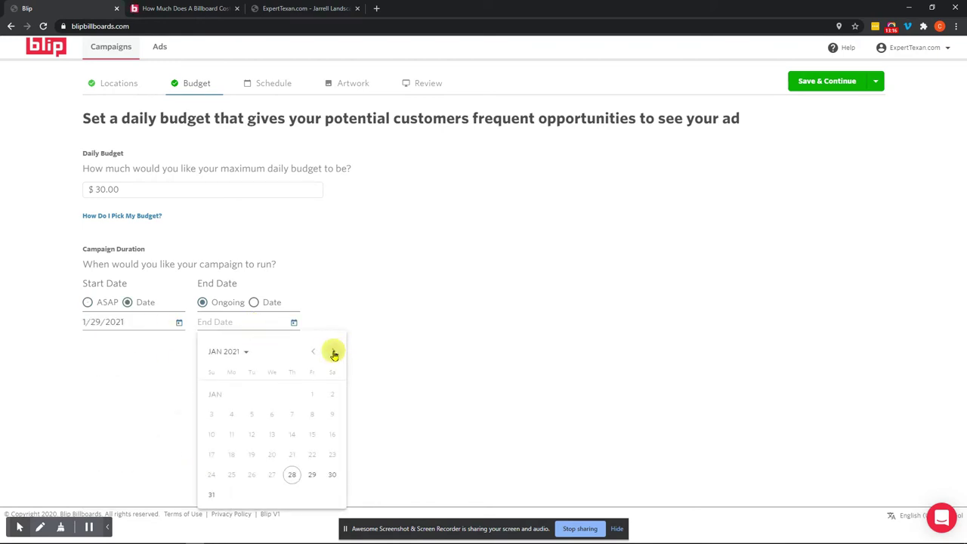
click(334, 353)
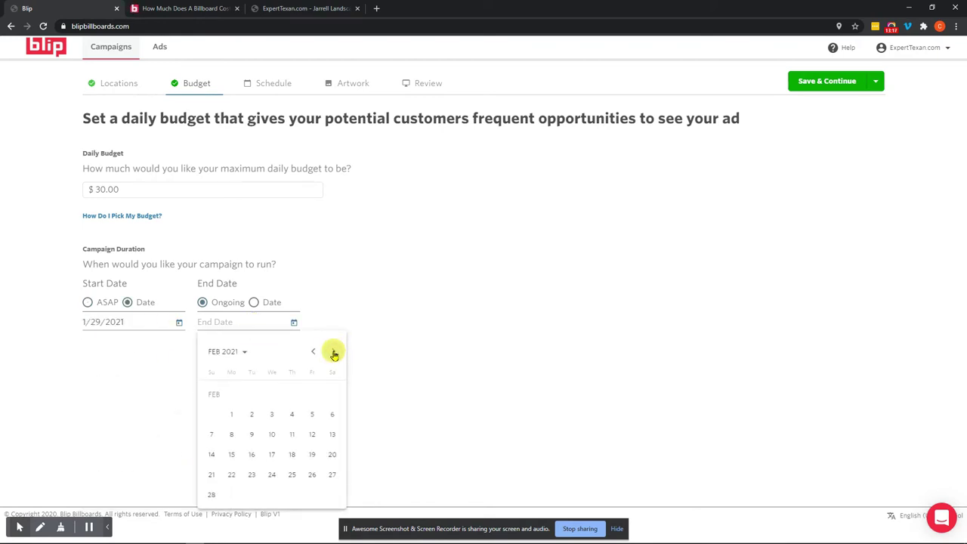
click(213, 494)
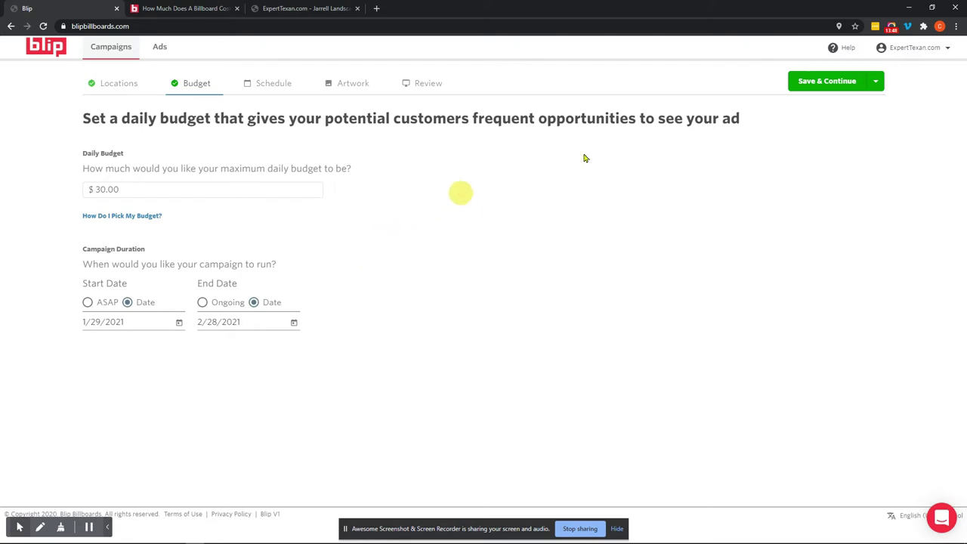
click(816, 92)
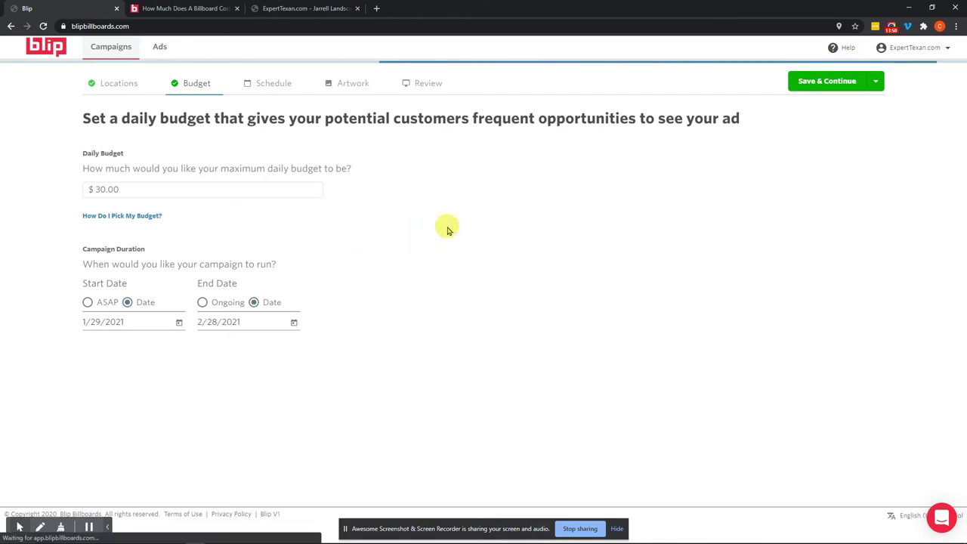
click(269, 86)
Step: Try out the Off-Peak Hour, Max Audience, Daily Commute and Meal Times presets on the weekly ad schedule
click(269, 249)
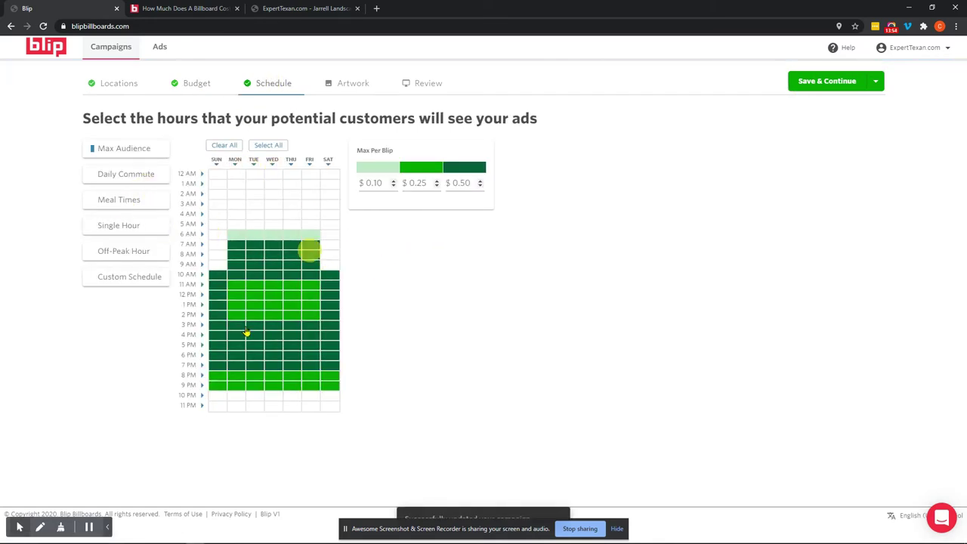
click(298, 304)
click(275, 265)
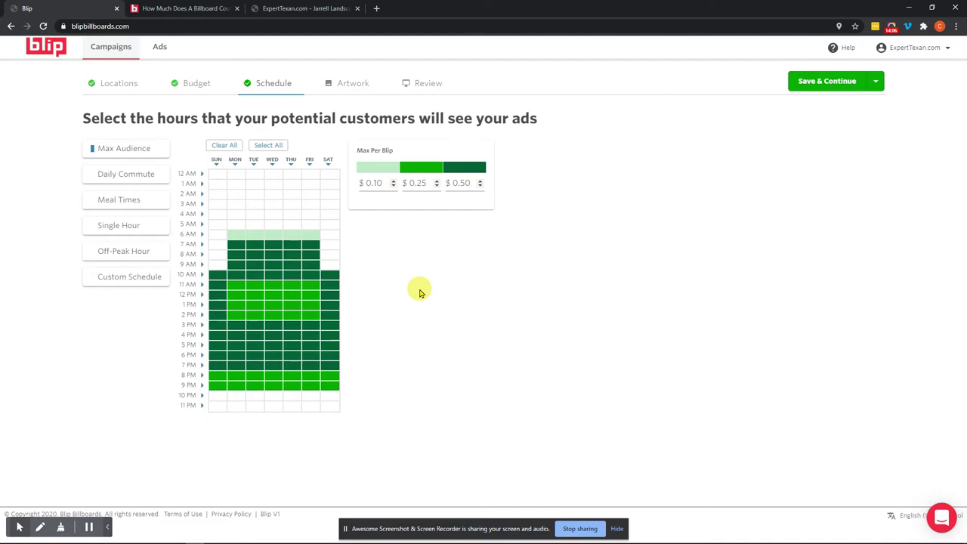
click(126, 254)
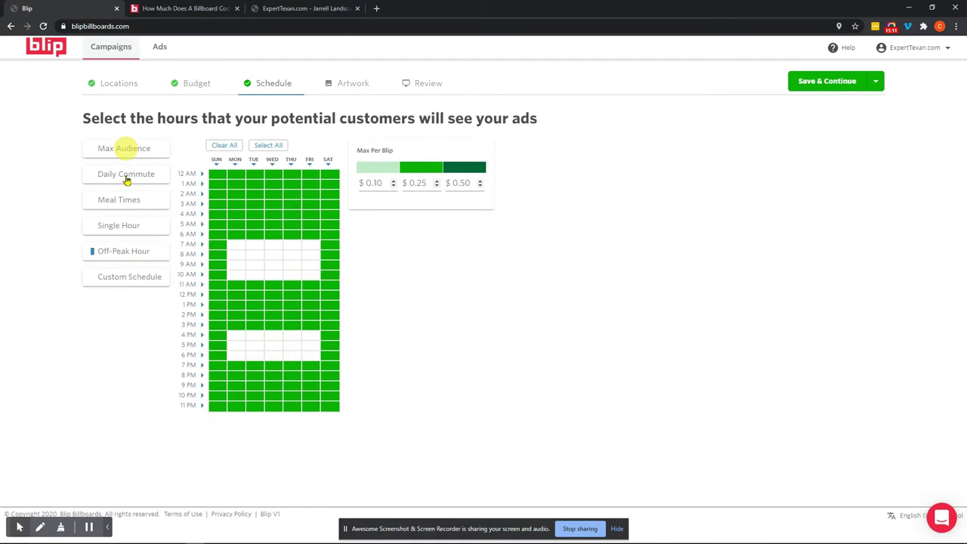
click(127, 180)
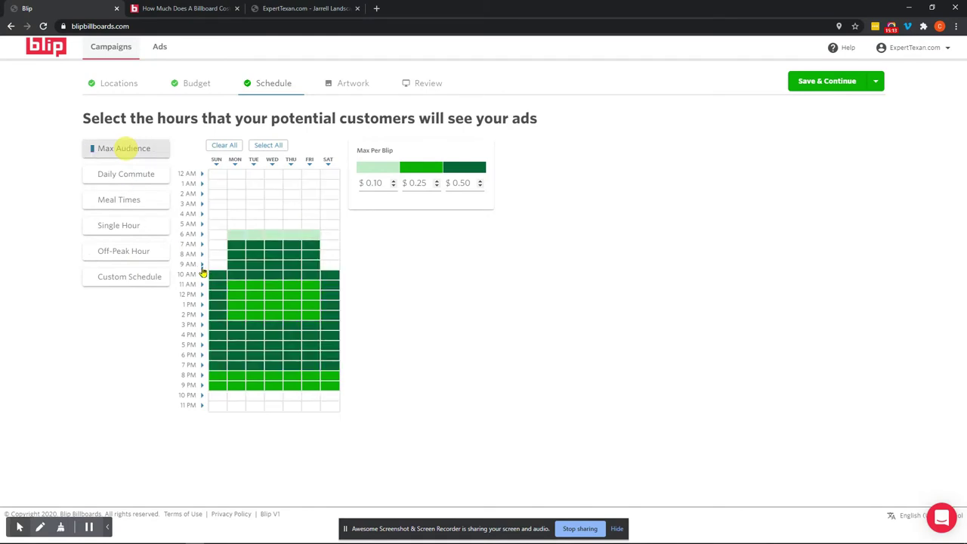
click(242, 243)
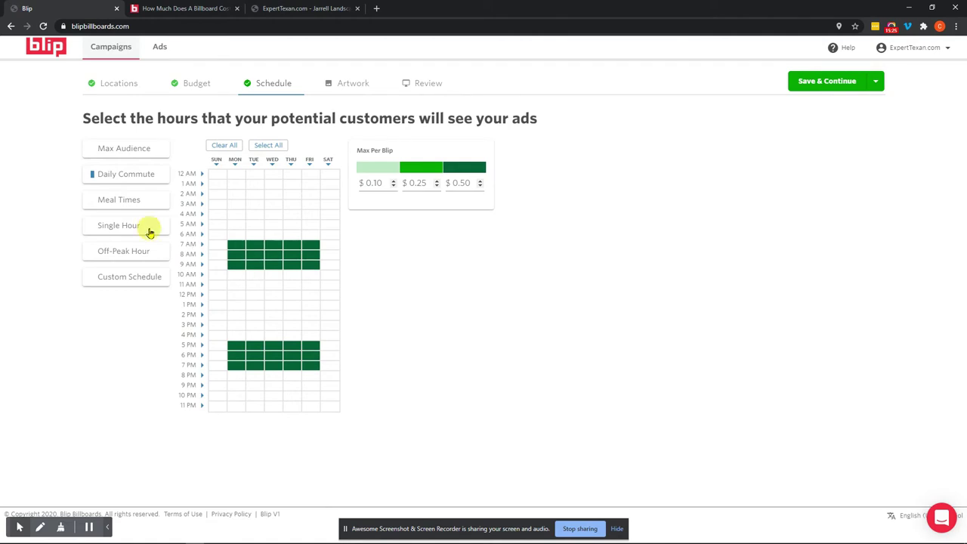
click(128, 202)
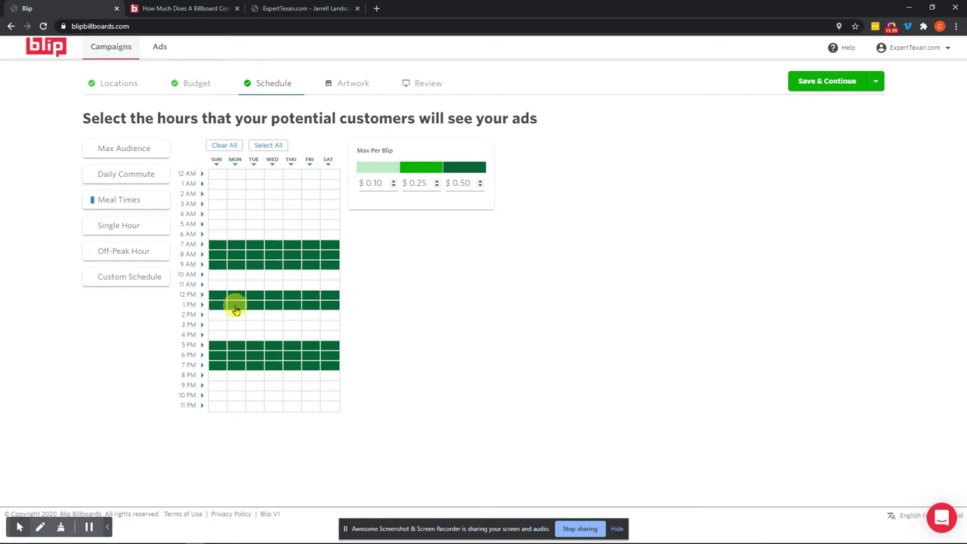
Step: Apply the Single Hour schedule preset and add the 11 AM and 5 AM hours for every day of the week
click(129, 225)
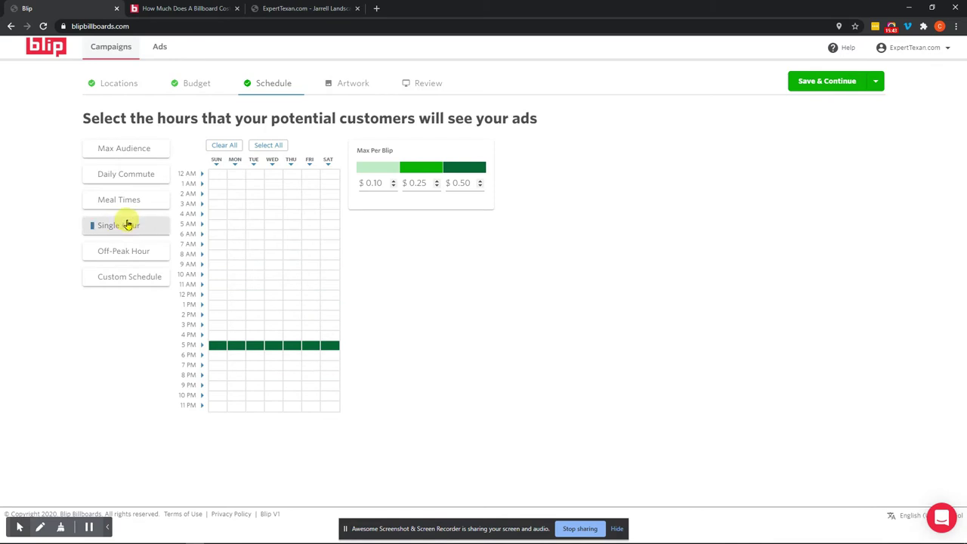
click(203, 284)
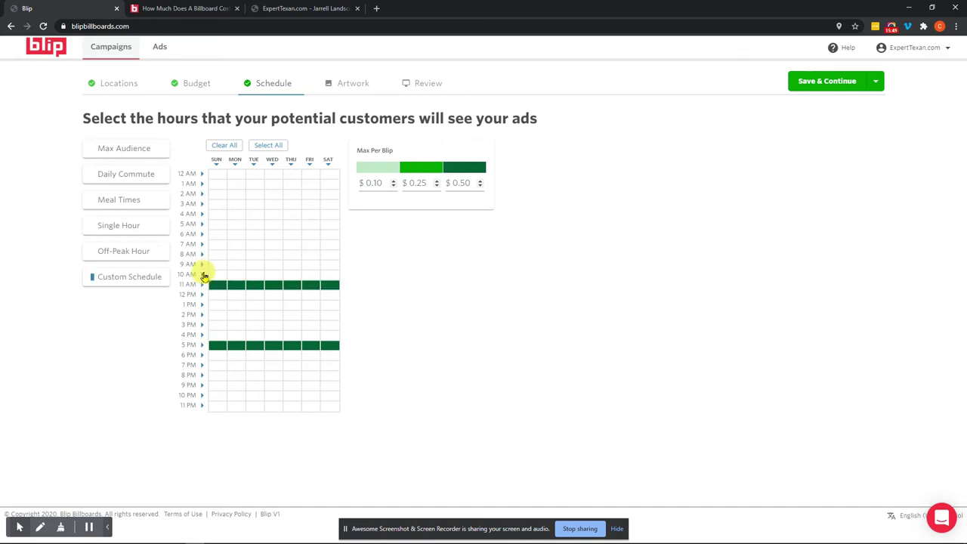
click(202, 225)
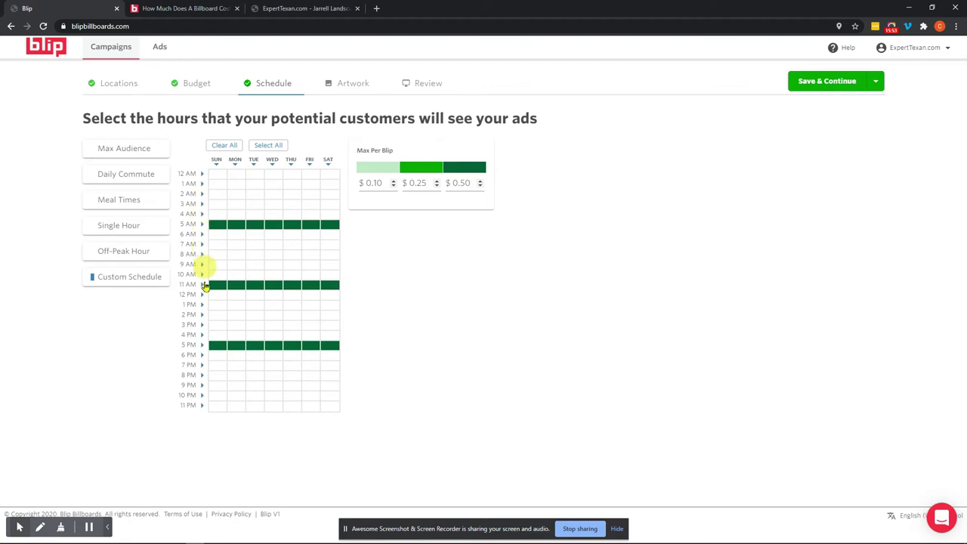
Step: Remove the 5 PM hour from every day and try out different maximum bid levels on the 8 PM hour
click(203, 344)
click(203, 345)
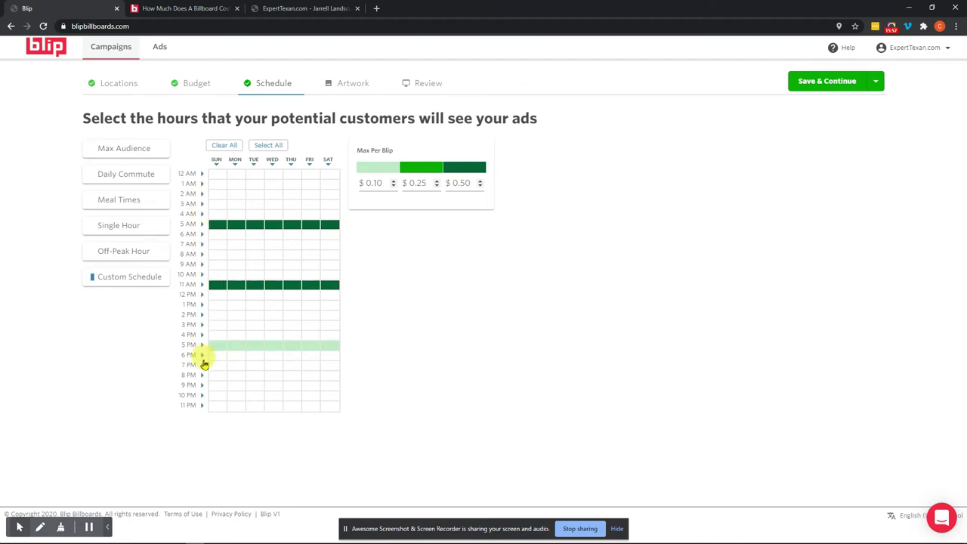
click(202, 346)
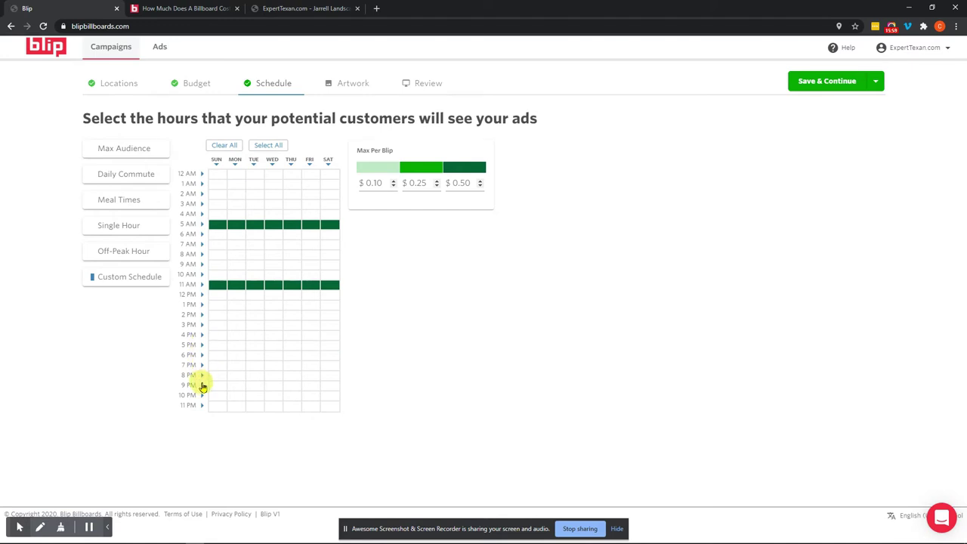
click(203, 375)
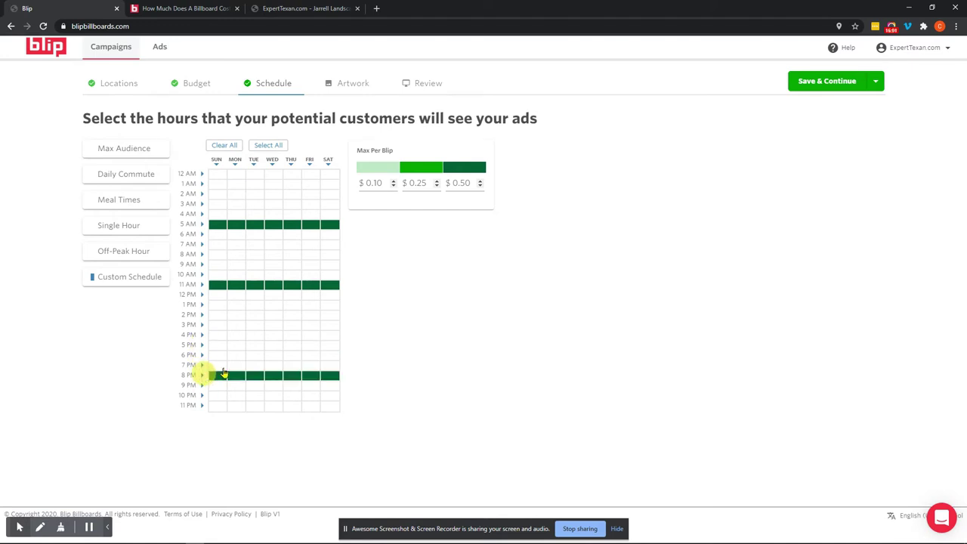
click(201, 376)
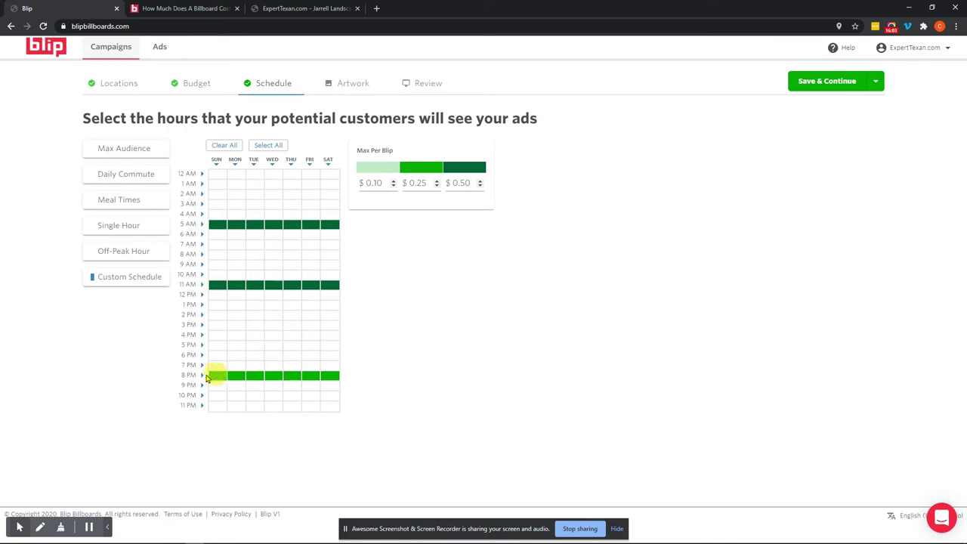
click(201, 375)
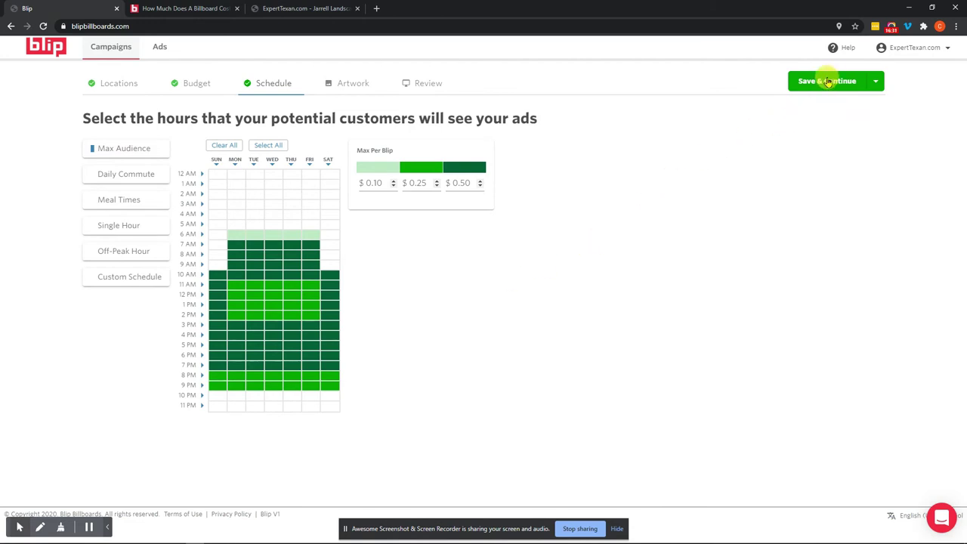
Step: Continue to the artwork uploads and look over the required design sizes and the existing billboard designs
click(406, 313)
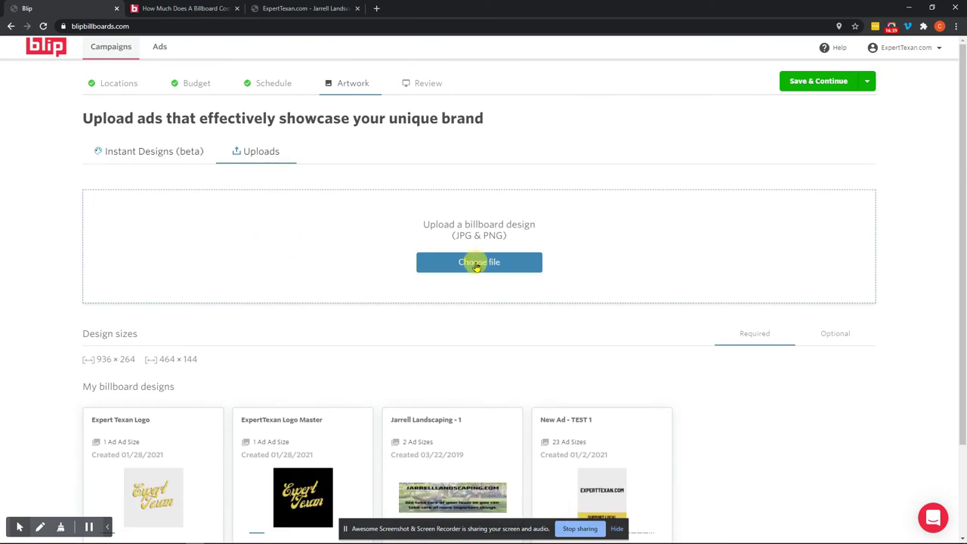
scroll(477, 266, down, 2)
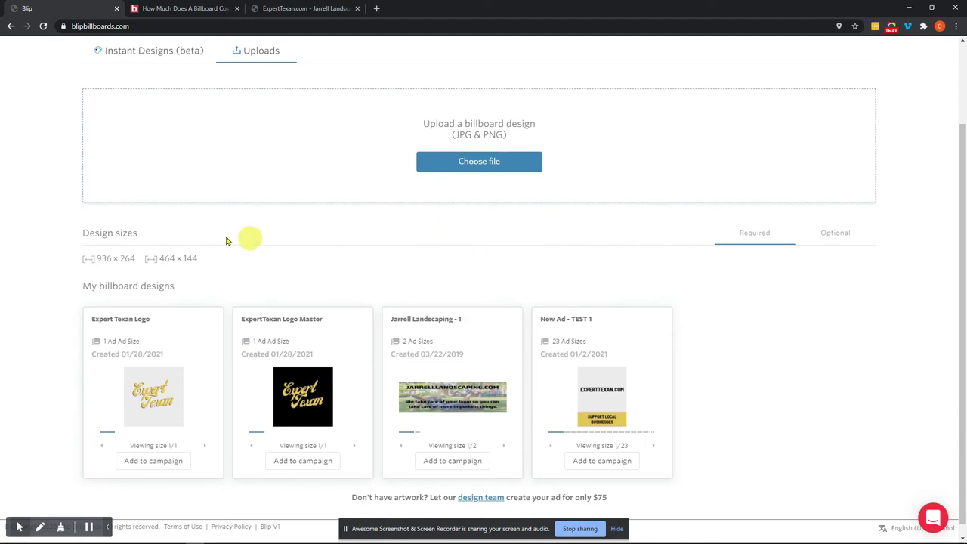
scroll(223, 241, up, 2)
scroll(216, 302, down, 3)
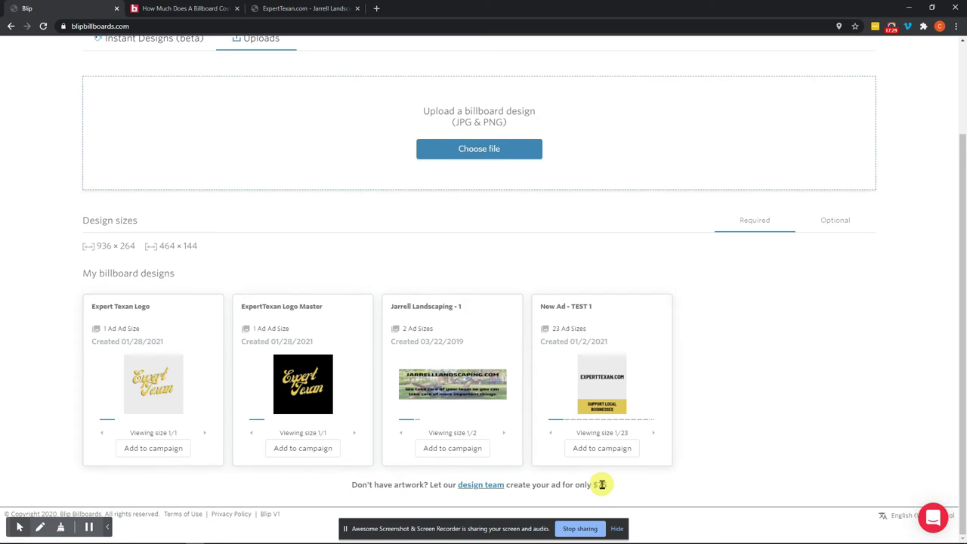
scroll(325, 276, up, 2)
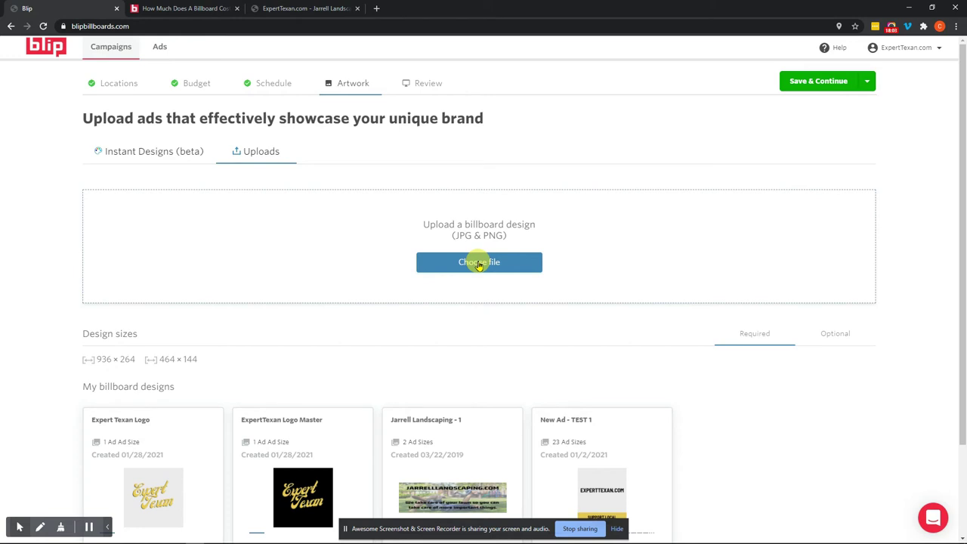
Step: Start an instant design with the subhead "Work Smarter. Play Harder." and the Expert Texan Logo image
click(142, 155)
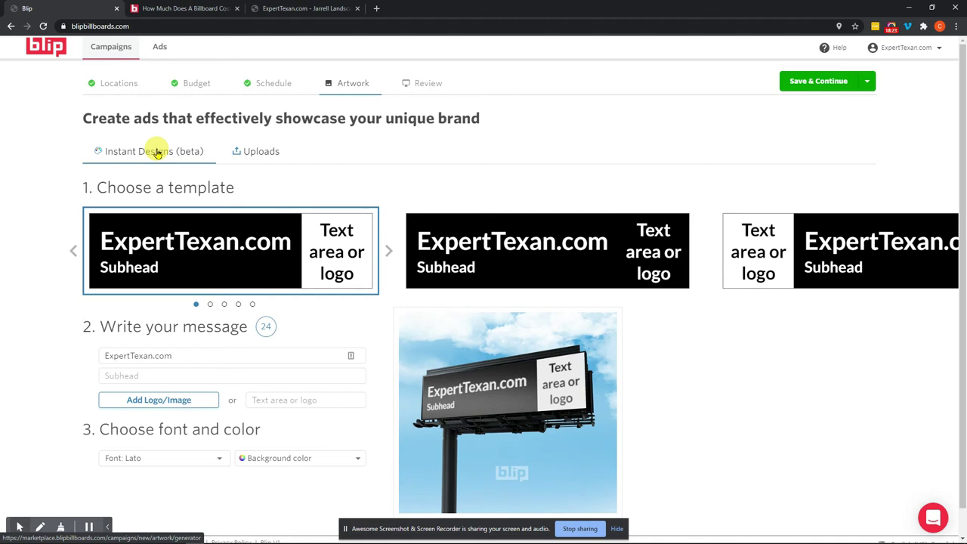
click(197, 359)
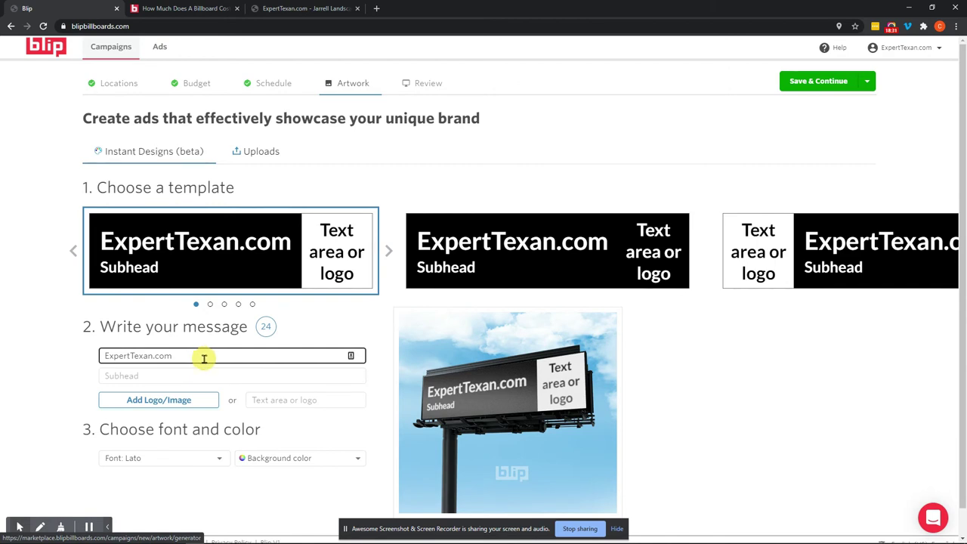
click(168, 189)
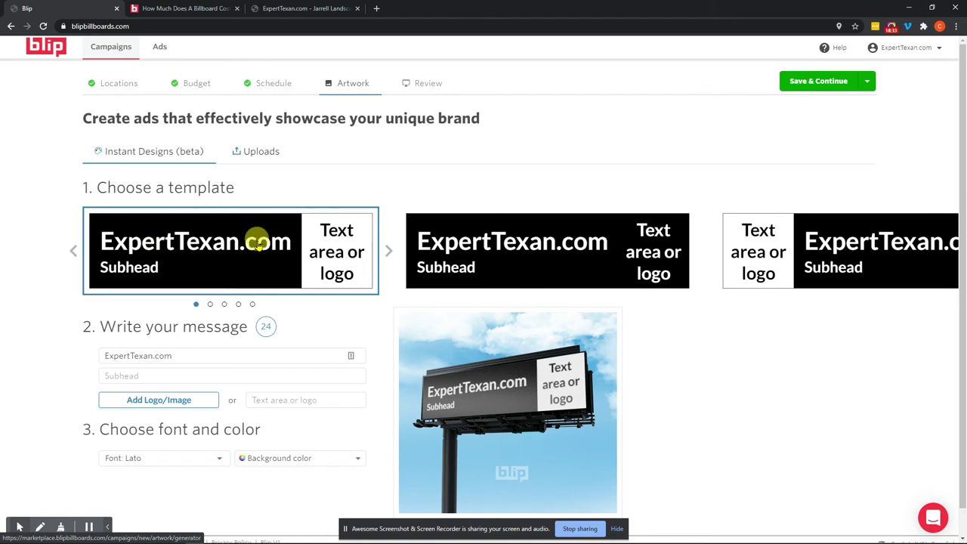
click(159, 376)
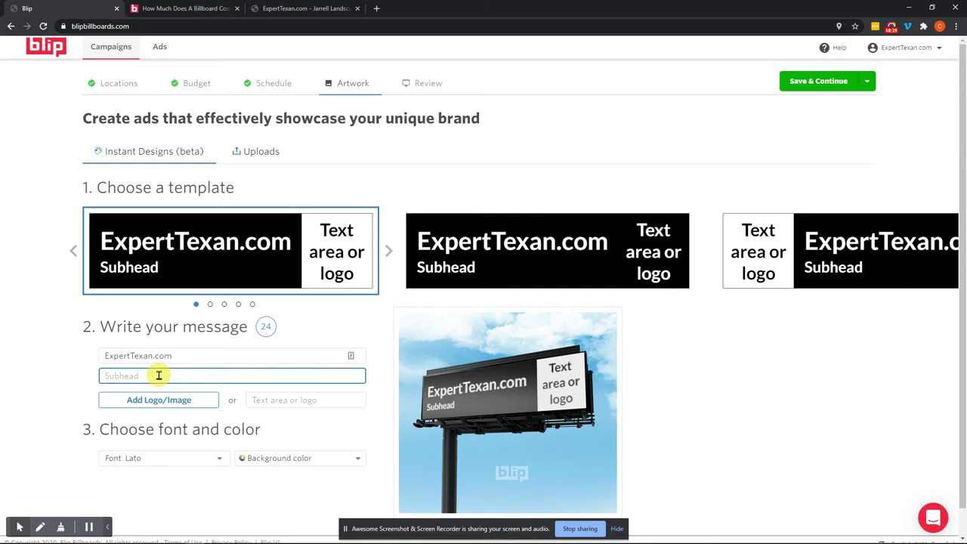
text(Work Sm)
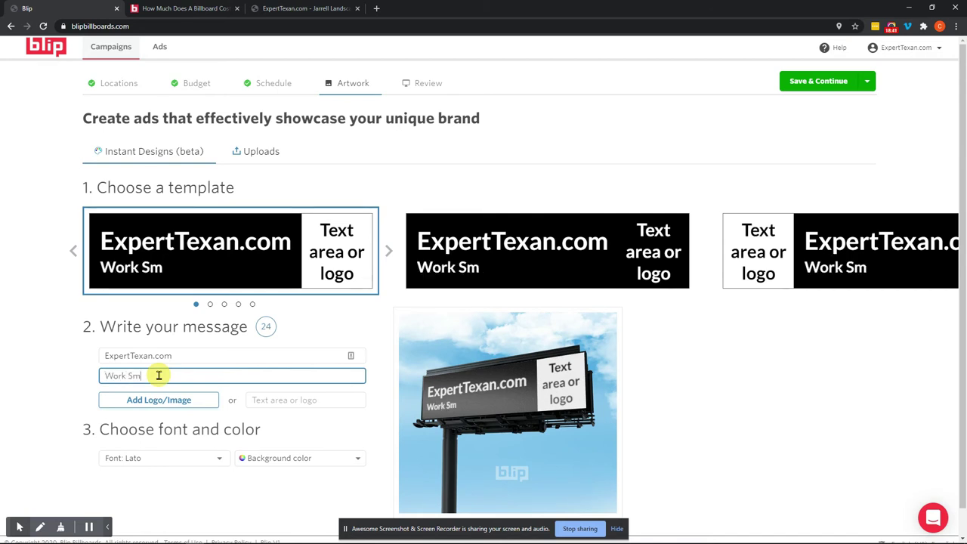
text(arter. Play Harder.)
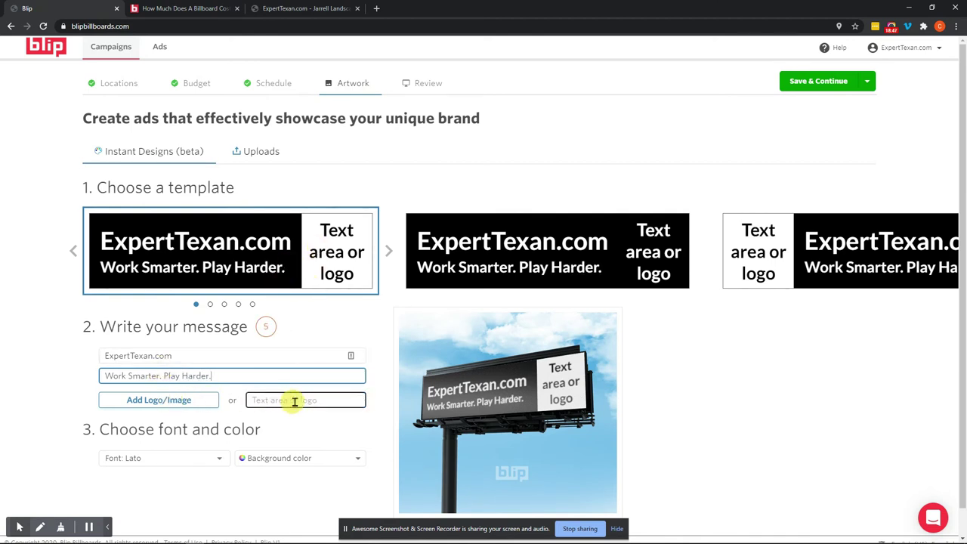
click(164, 405)
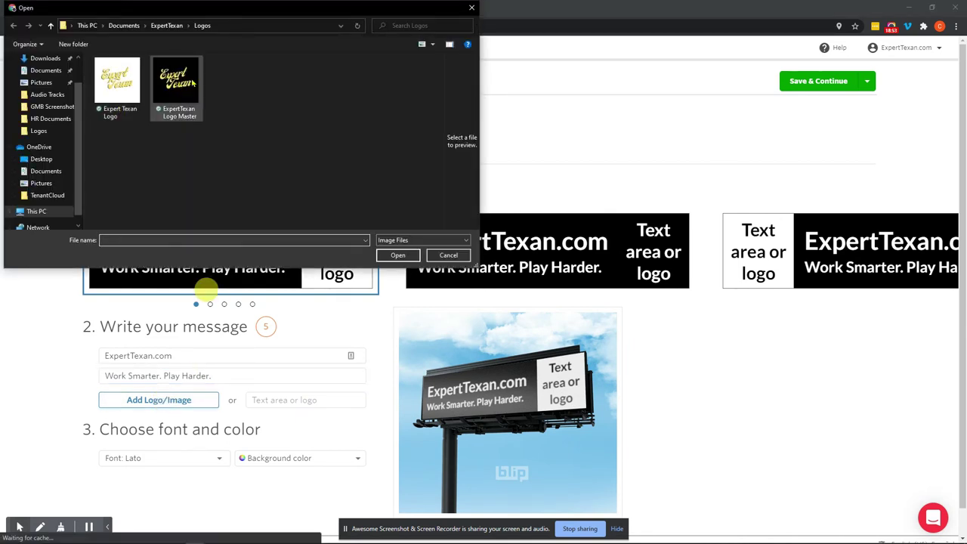
double_click(117, 80)
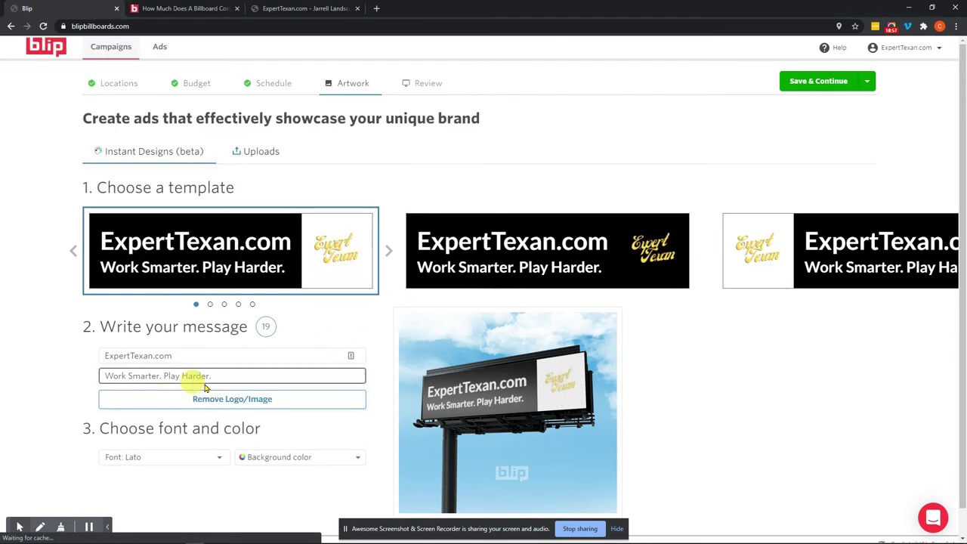
Step: Browse the billboard templates and choose the all-black one with the logo to the right of the text
click(388, 250)
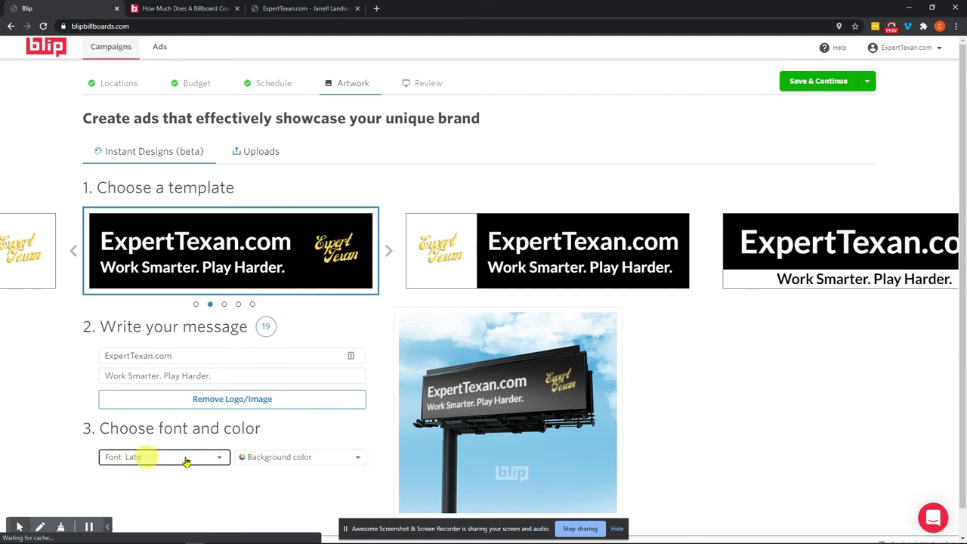
click(386, 250)
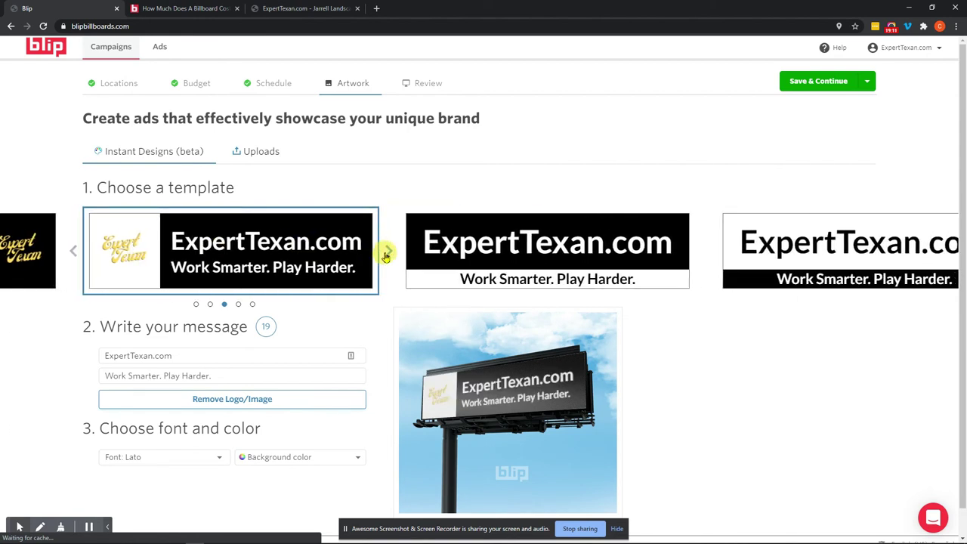
click(385, 253)
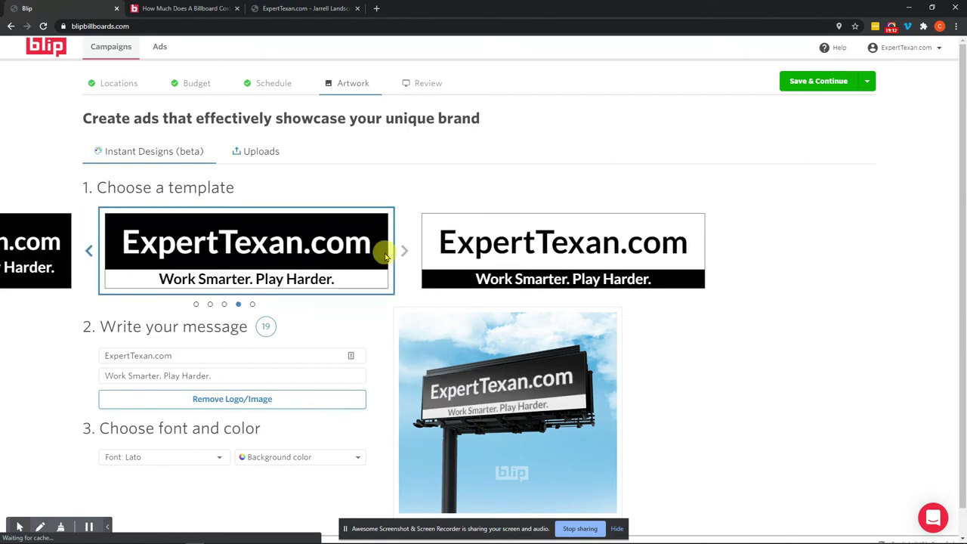
click(74, 253)
click(74, 252)
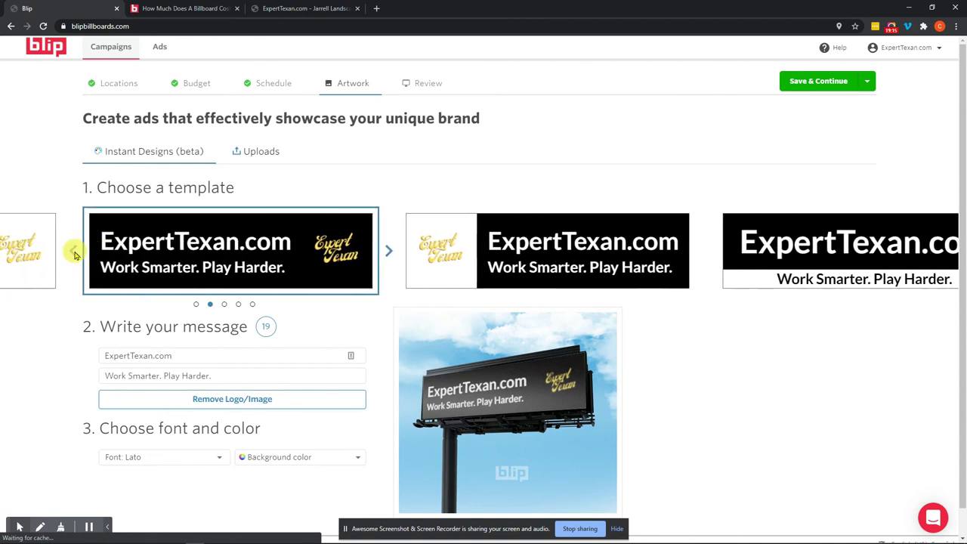
mouse_move(475, 379)
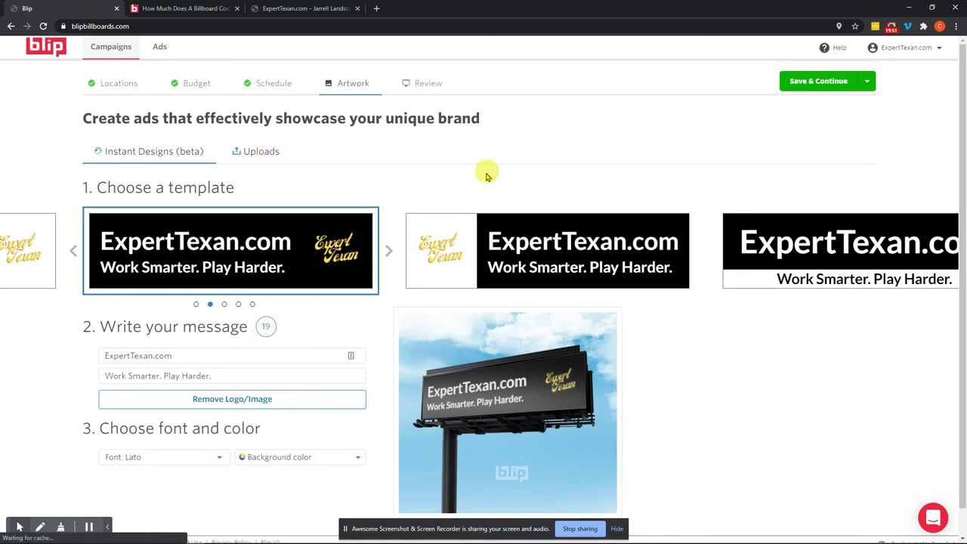
scroll(425, 180, down, 1)
scroll(431, 177, up, 1)
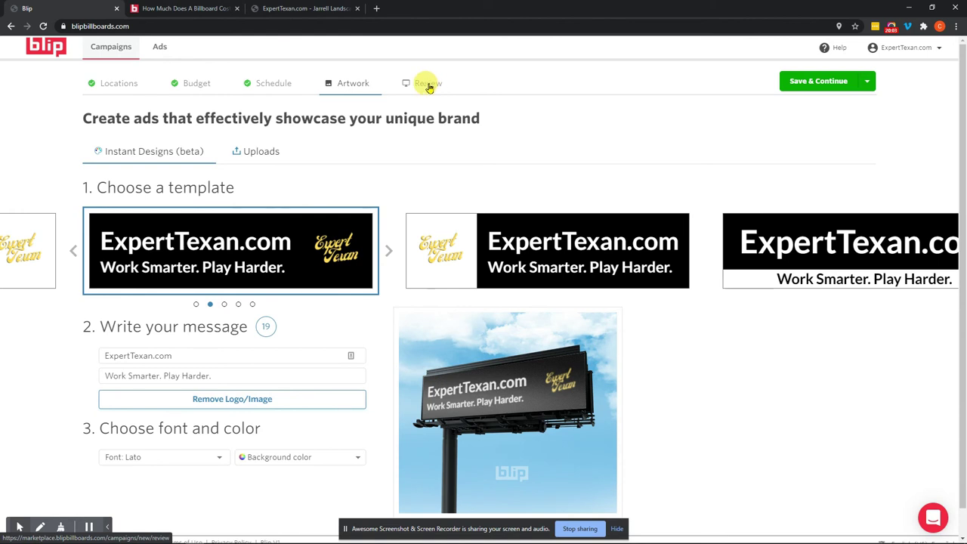
Step: Save the design as an ad named "Expert Texan Test Billboard Campaign" and continue to the campaign review
click(816, 83)
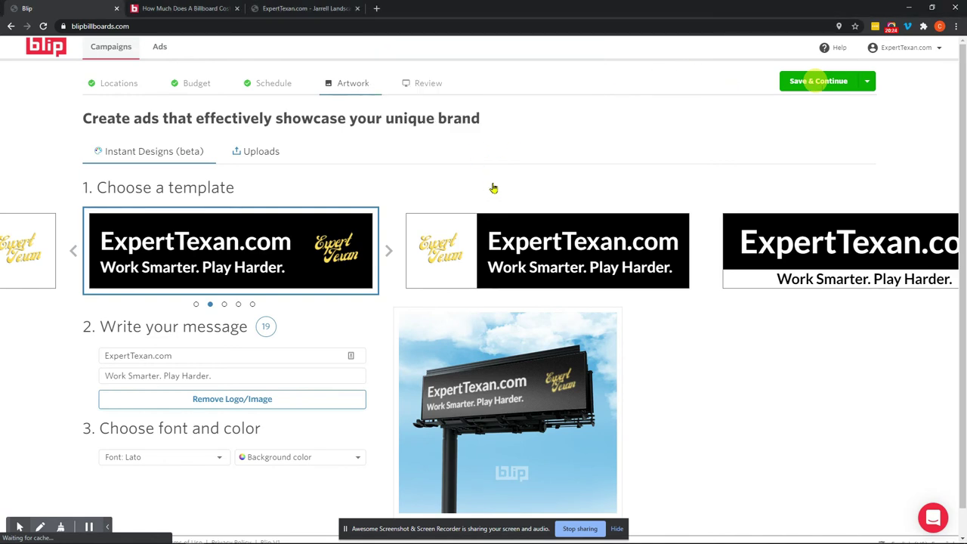
click(819, 84)
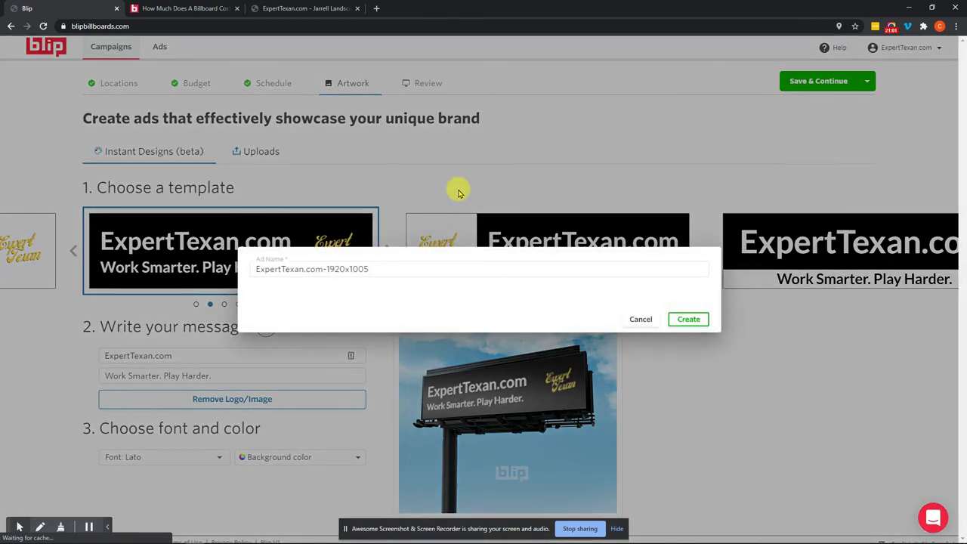
triple_click(419, 270)
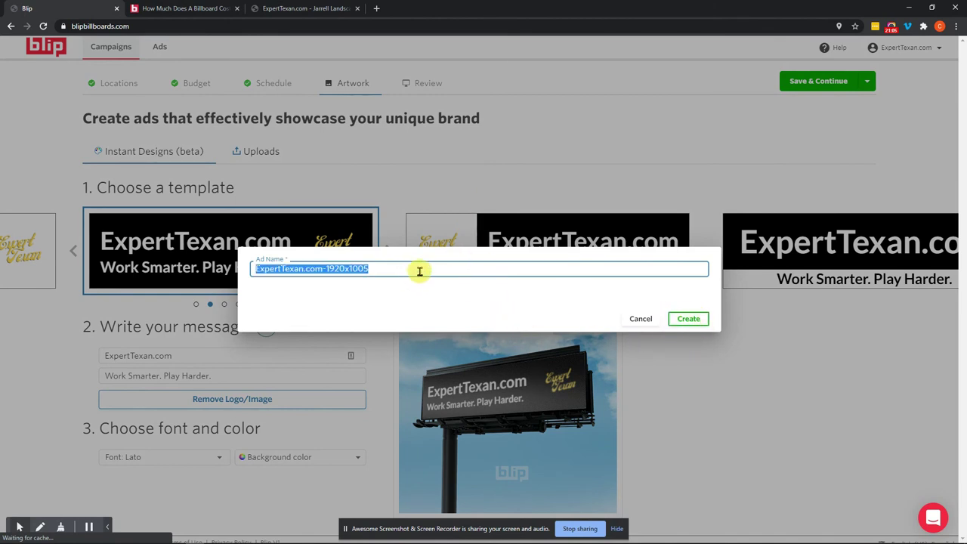
text(Exp)
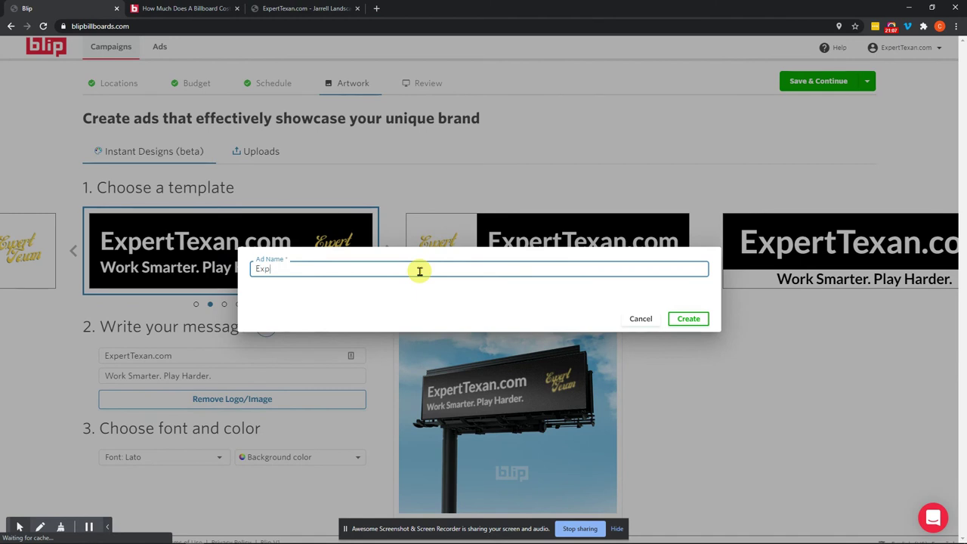
text(ert Texan Test Billboard Campaign)
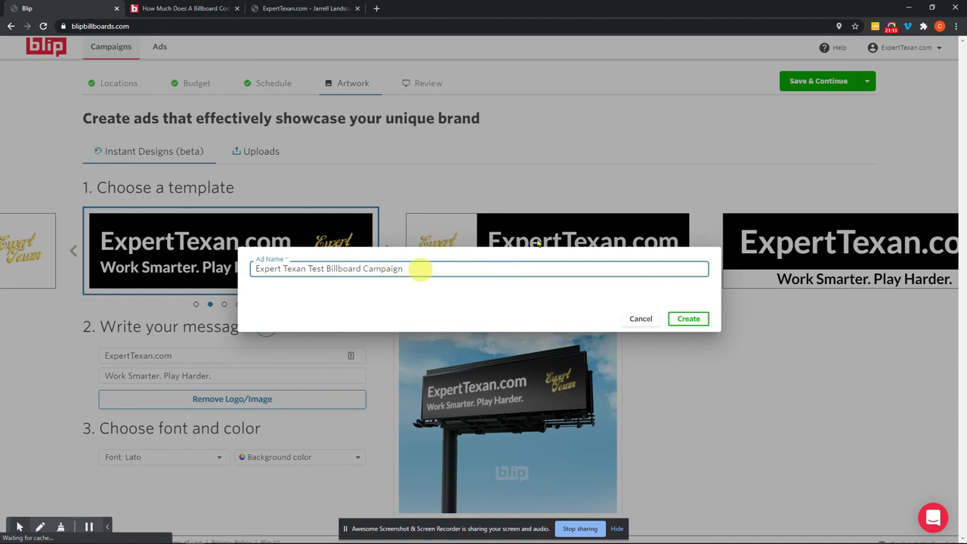
click(688, 317)
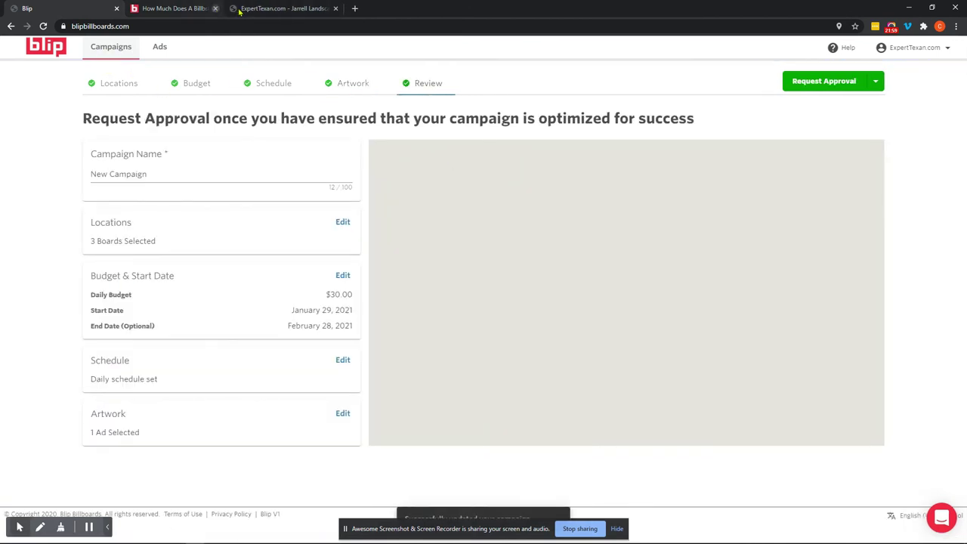
Step: Close the two other browser tabs and name the campaign "Expert Texan Test Billboard Campaign"
middle_click(239, 10)
click(214, 9)
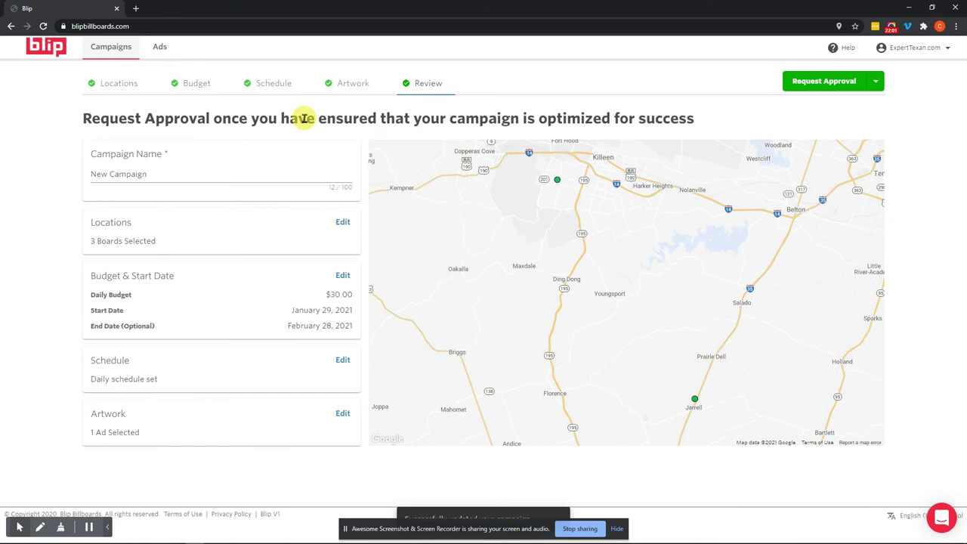
triple_click(160, 175)
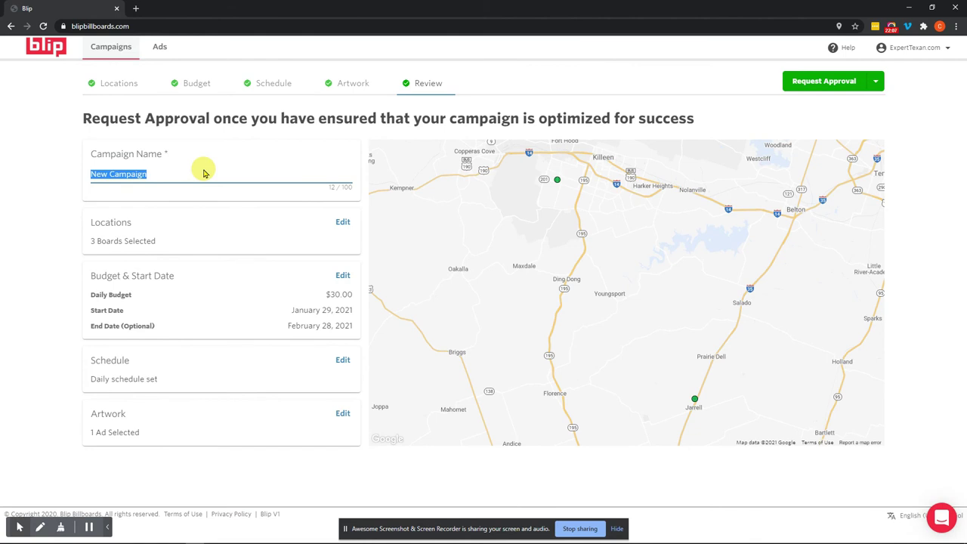
text(Expert Texan Test Billboar)
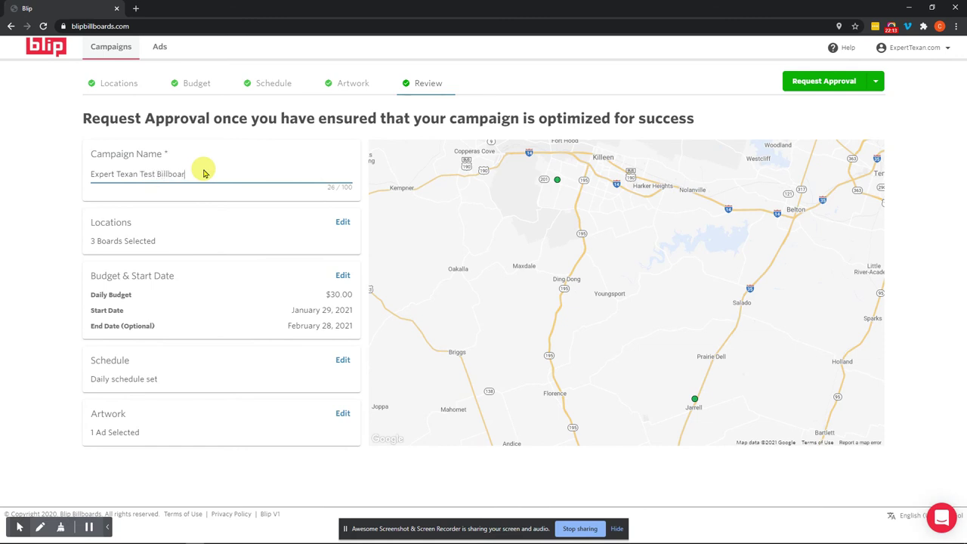
text(paign)
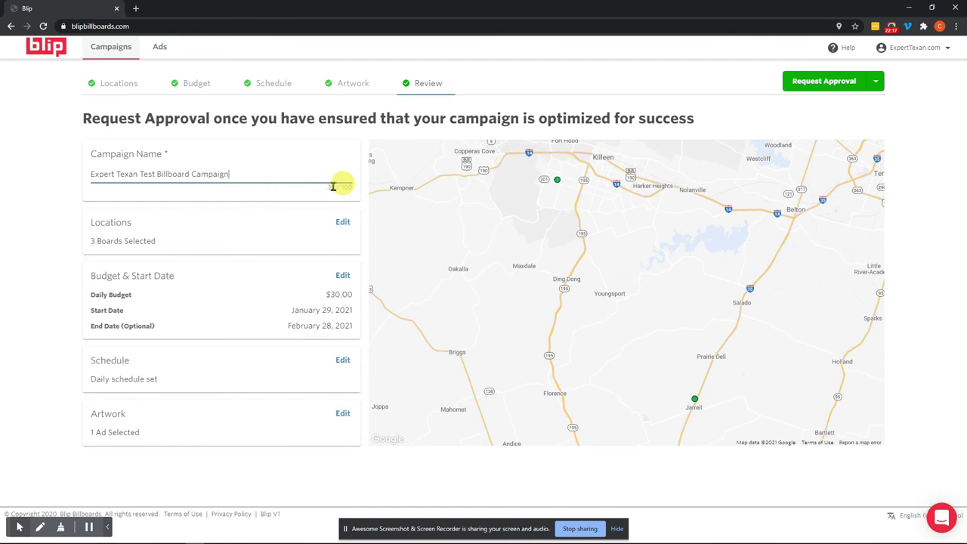
click(43, 251)
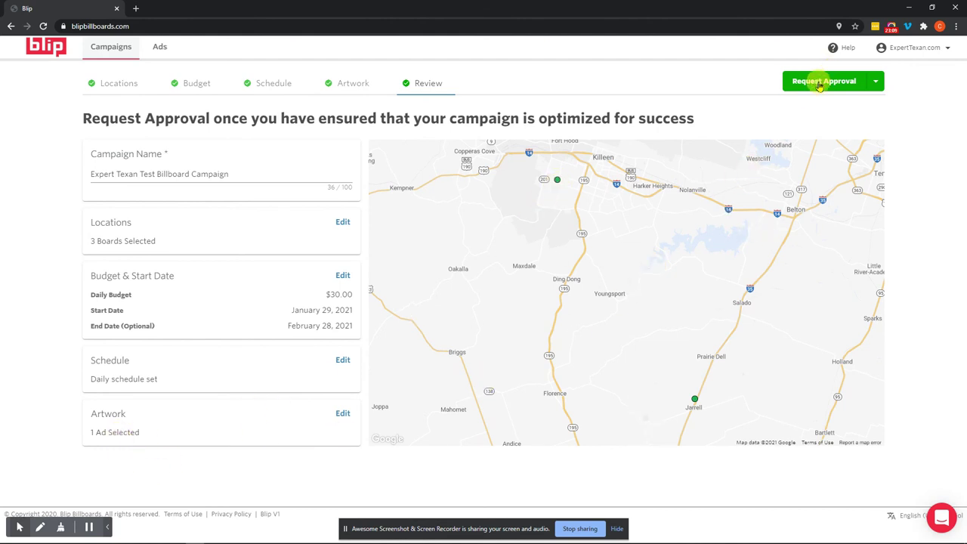
Step: Check the alternative submission options for the reviewed campaign and request approval for it
click(876, 83)
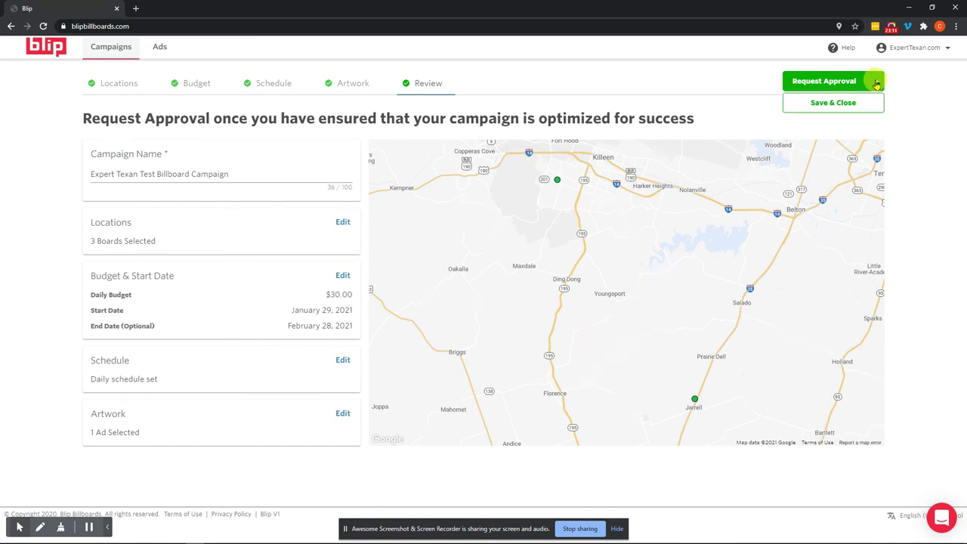
click(876, 84)
click(875, 84)
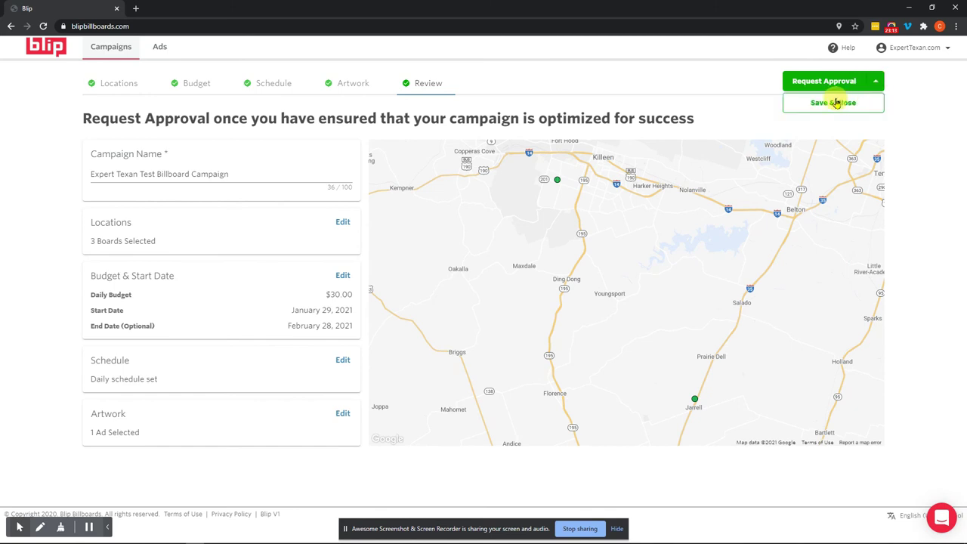
click(817, 83)
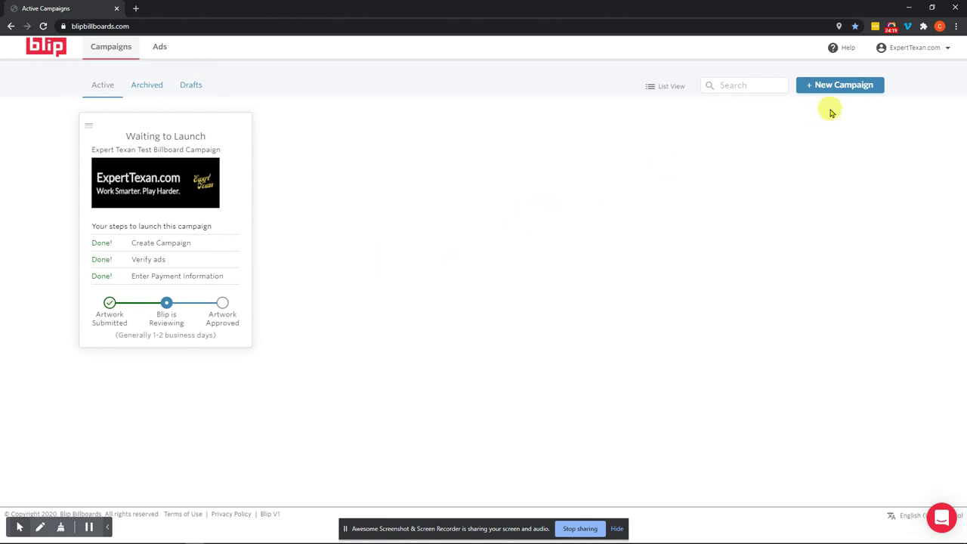
Step: Open the account's rewards page and look through the Blip Referral Program's terms and sharing tools
click(909, 50)
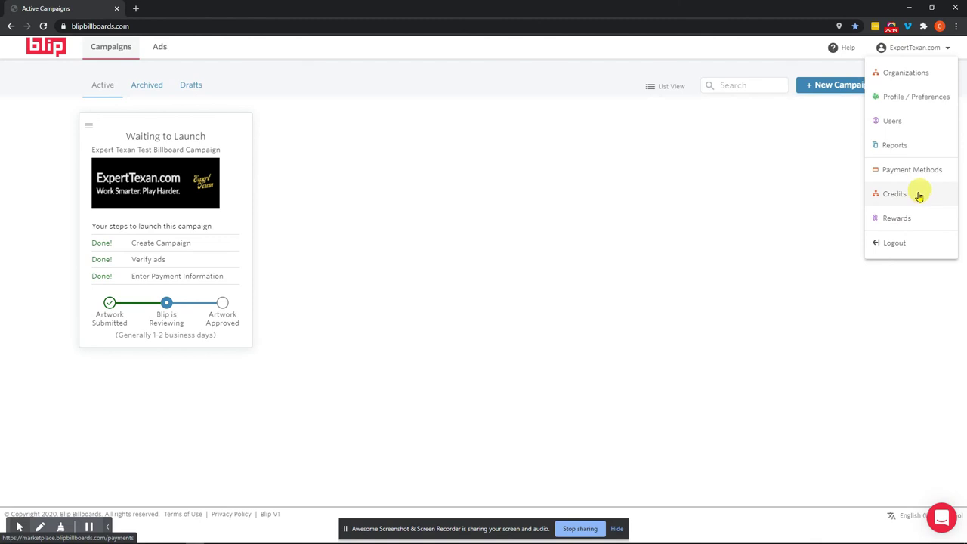
click(911, 219)
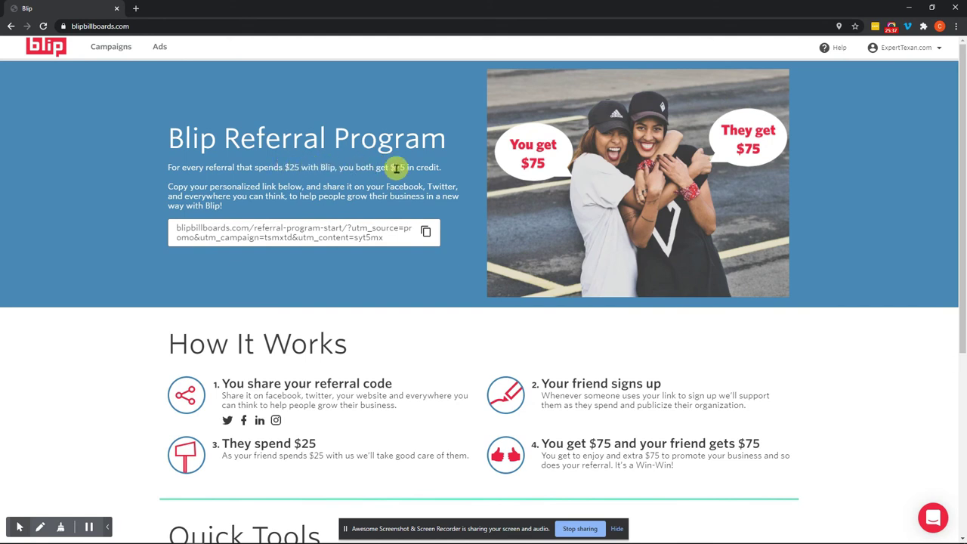
scroll(81, 283, down, 3)
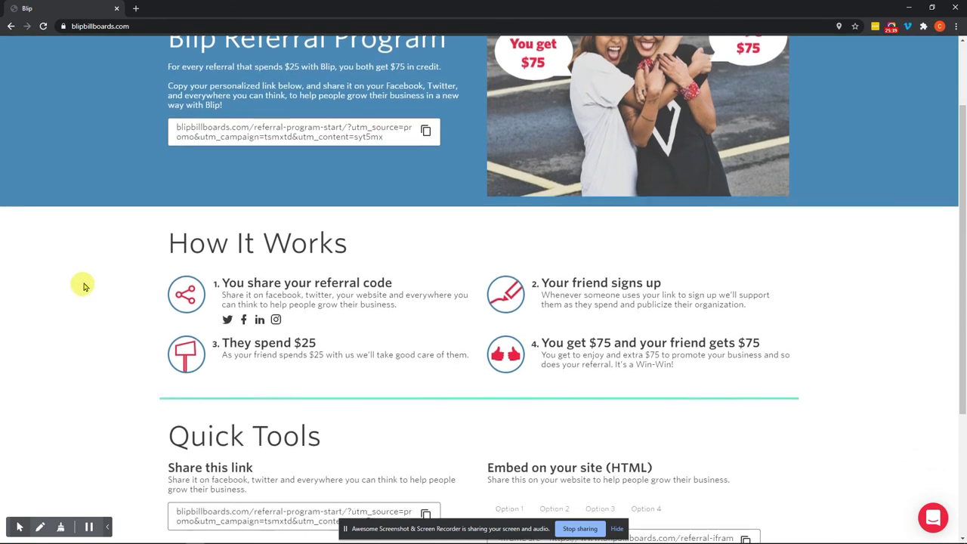
scroll(86, 283, up, 3)
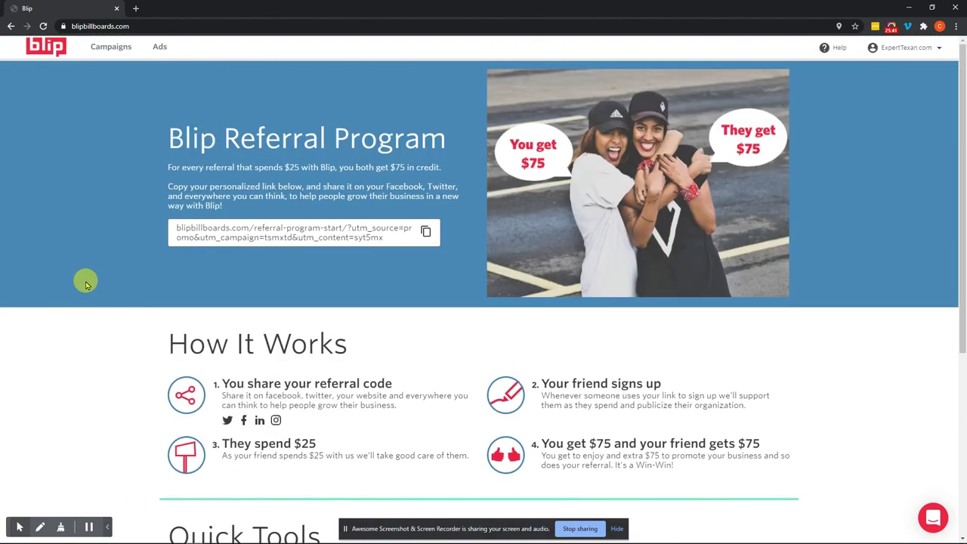